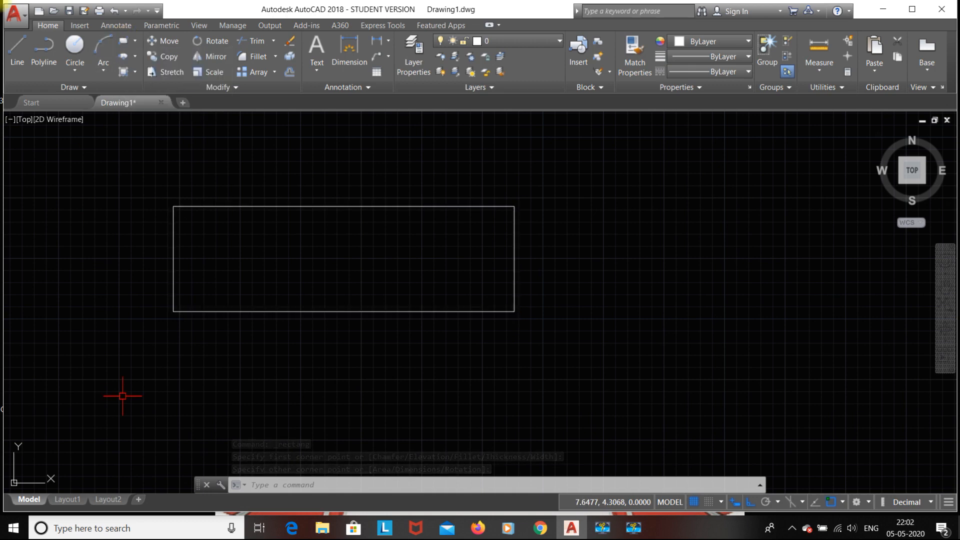
# Step: Draw a rectangle below the existing one using the Dimensions option, with length 10 and width 5
pyautogui.write('rec')
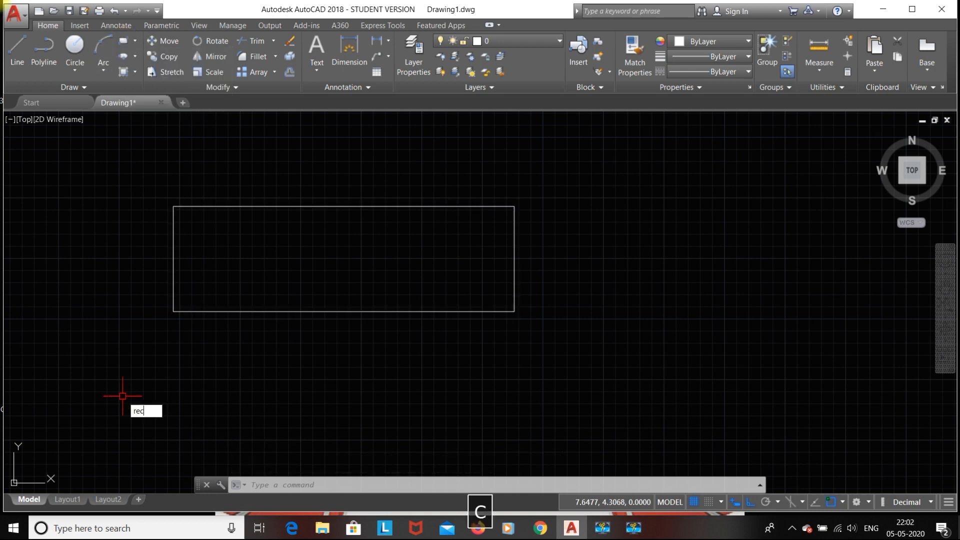
pyautogui.press('Return')
pyautogui.click(267, 369)
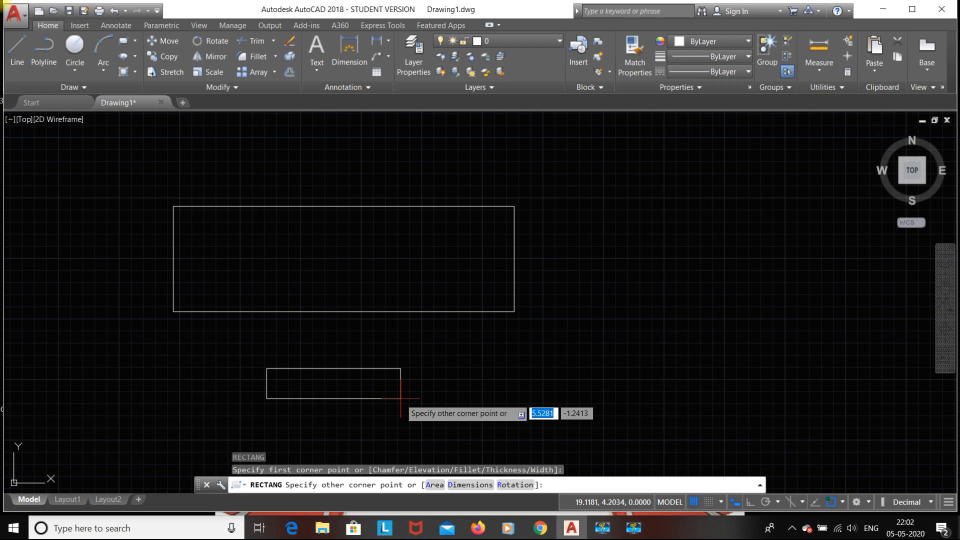
pyautogui.write('d')
pyautogui.press('Return')
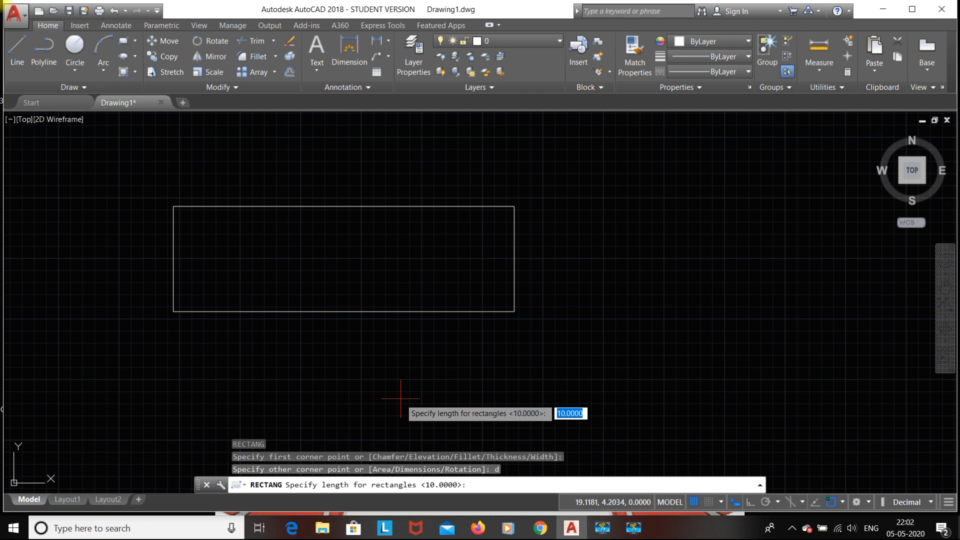
pyautogui.write('10')
pyautogui.press('Return')
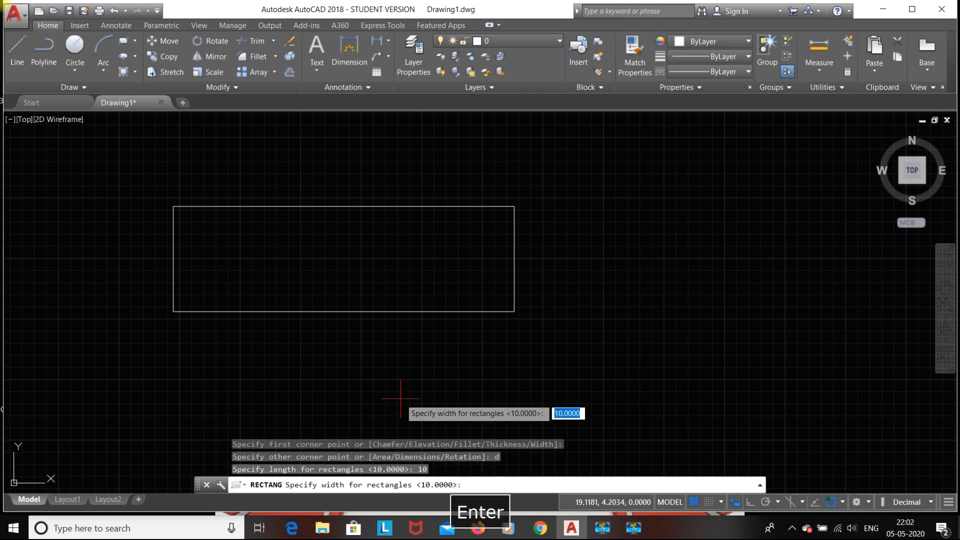
pyautogui.write('5')
pyautogui.press('Return')
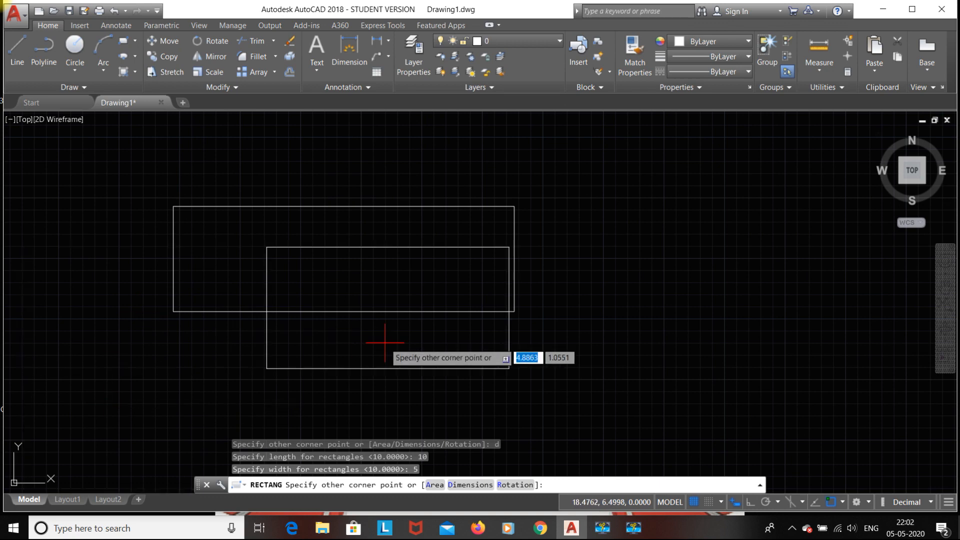
pyautogui.click(372, 398)
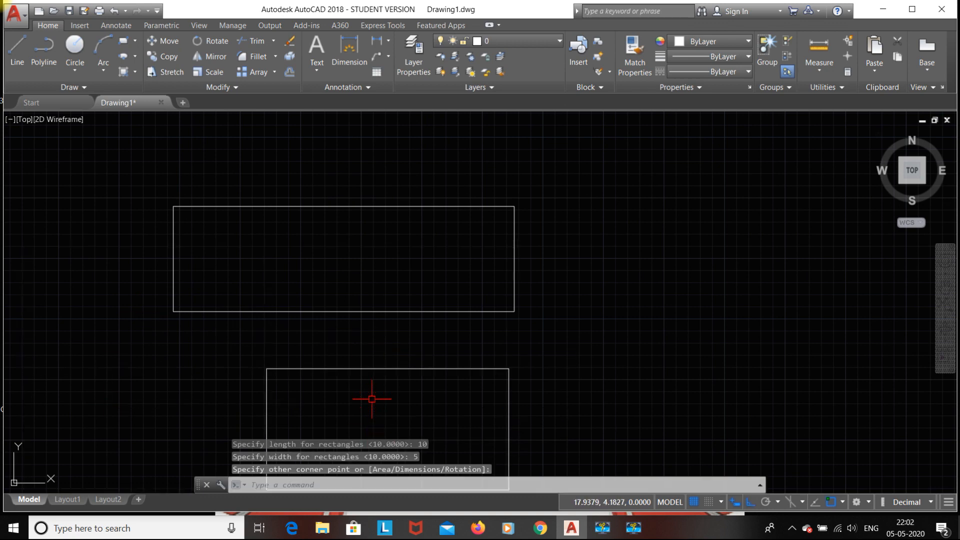
# Step: Draw a rectangle to the right of the smaller one using the Area option, with area 200 and length 10
pyautogui.moveTo(590, 384); pyautogui.dragTo(589, 228, button='middle')
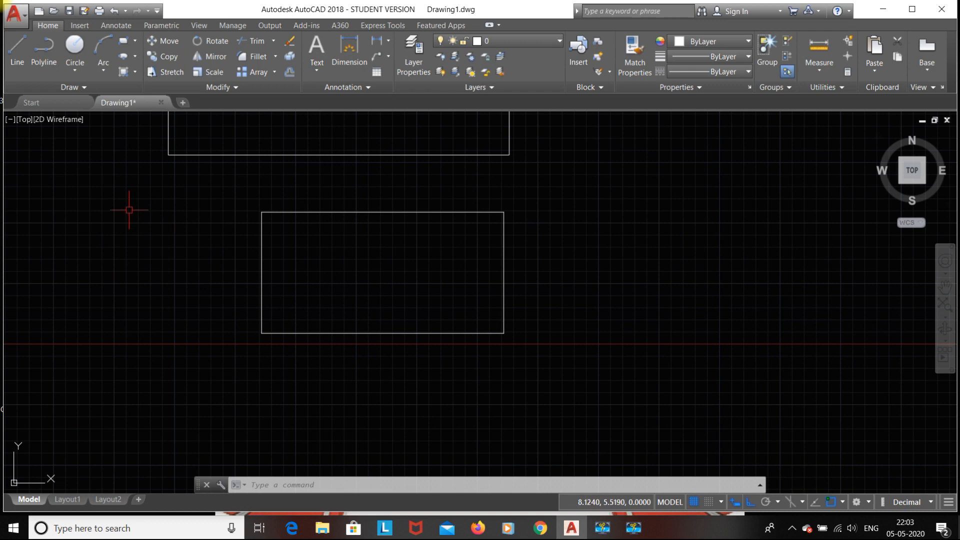
pyautogui.click(125, 44)
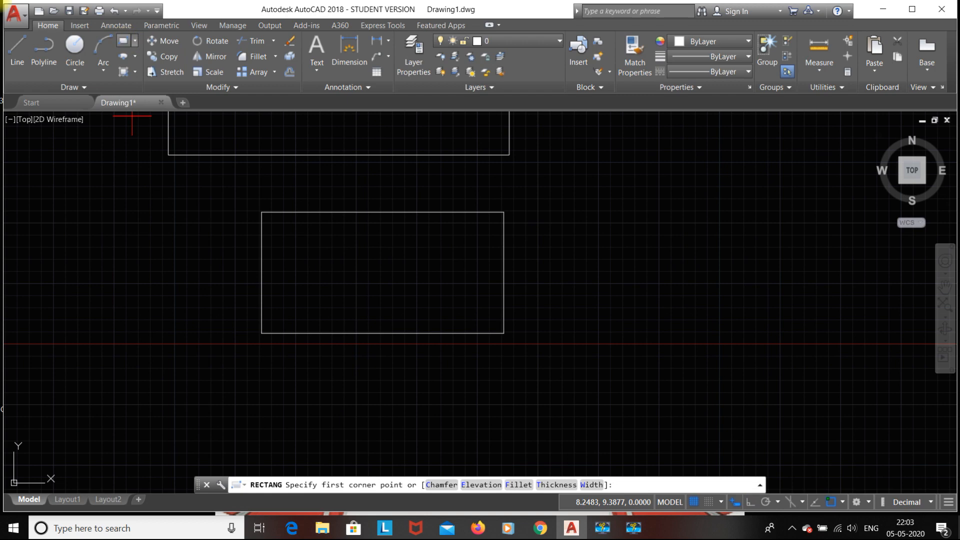
pyautogui.click(594, 239)
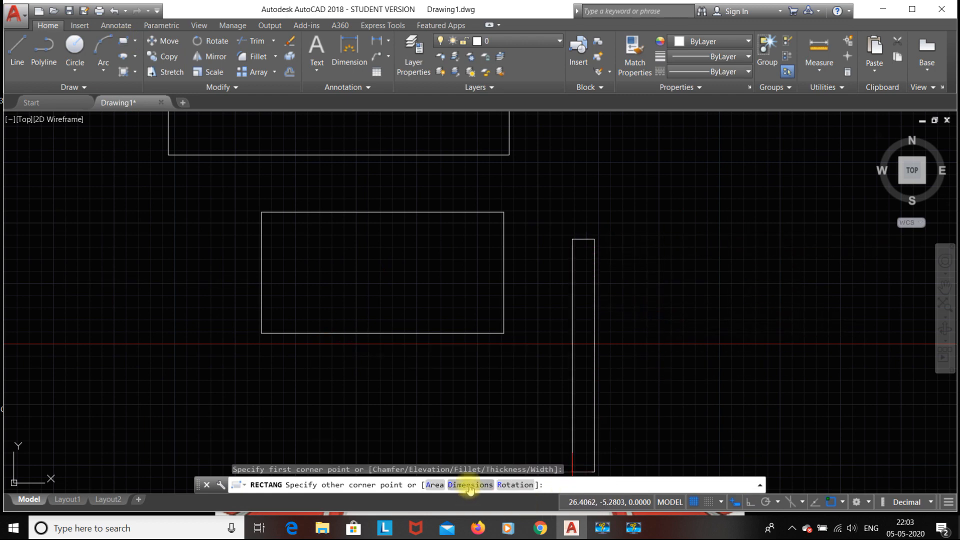
pyautogui.write('a')
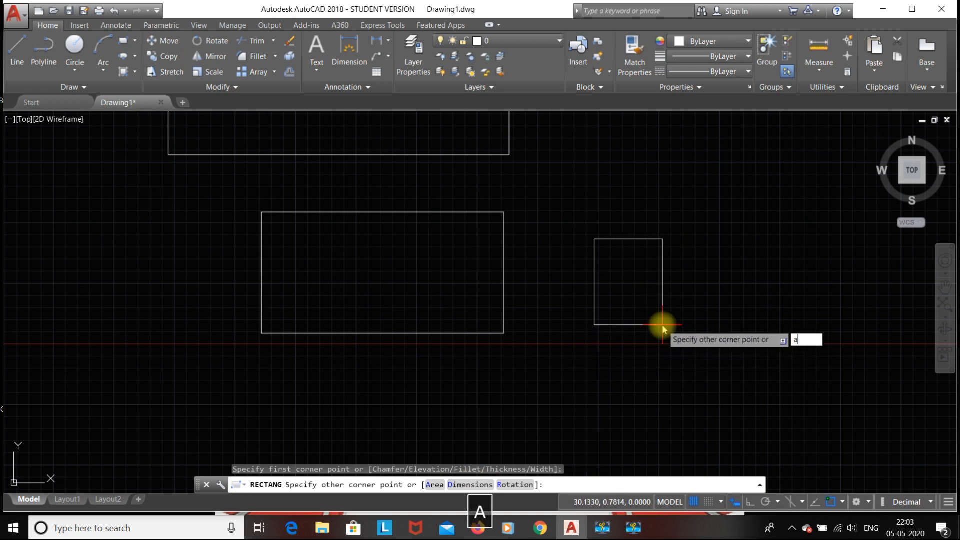
pyautogui.press('Return')
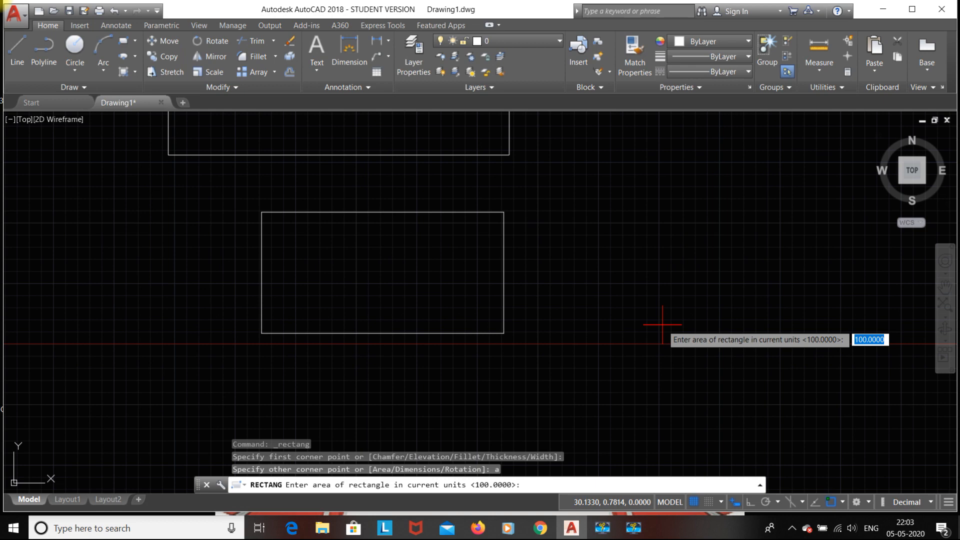
pyautogui.write('200')
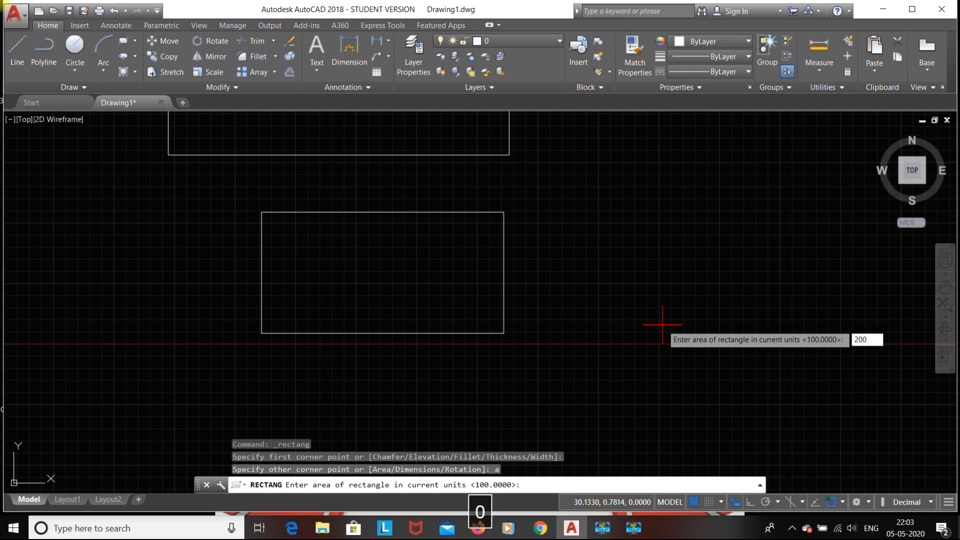
pyautogui.press('Return')
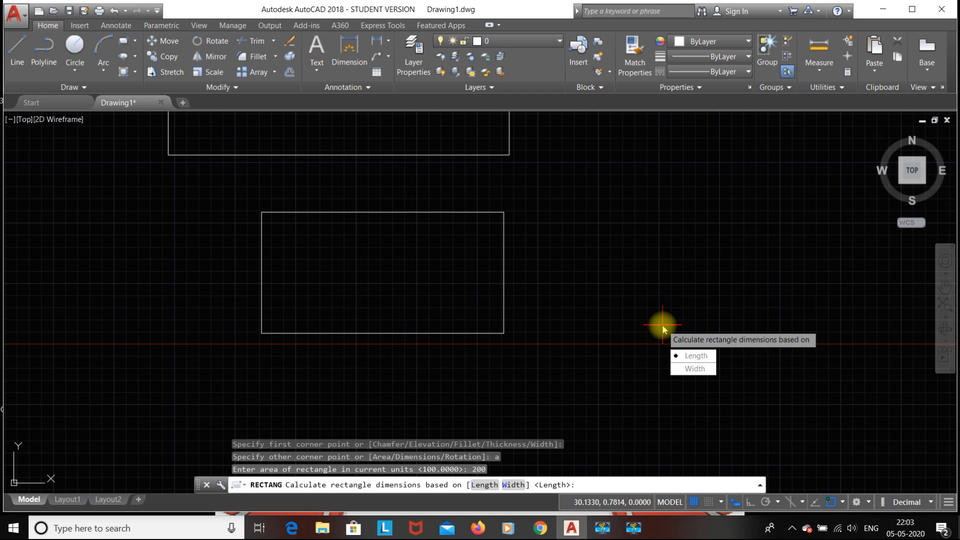
pyautogui.write('l')
pyautogui.press('Return')
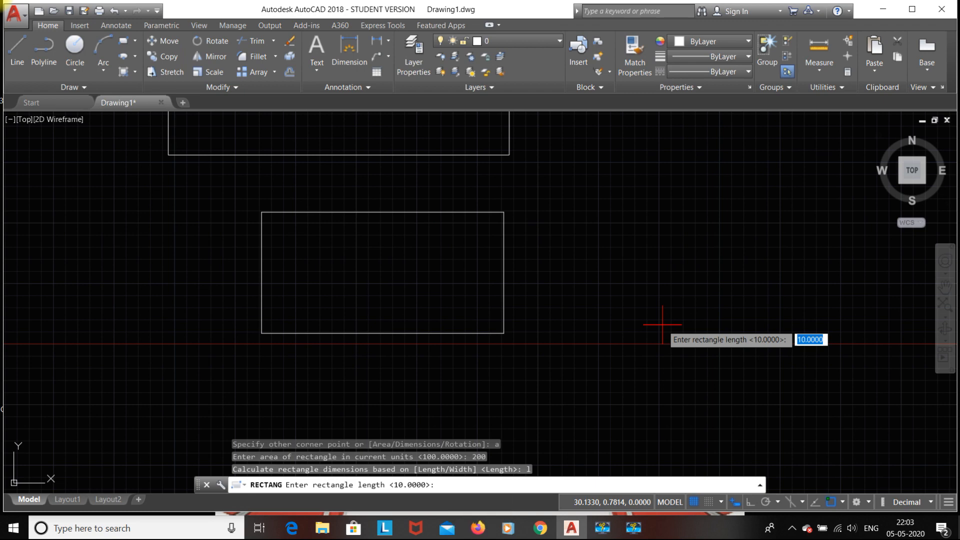
pyautogui.write('1')
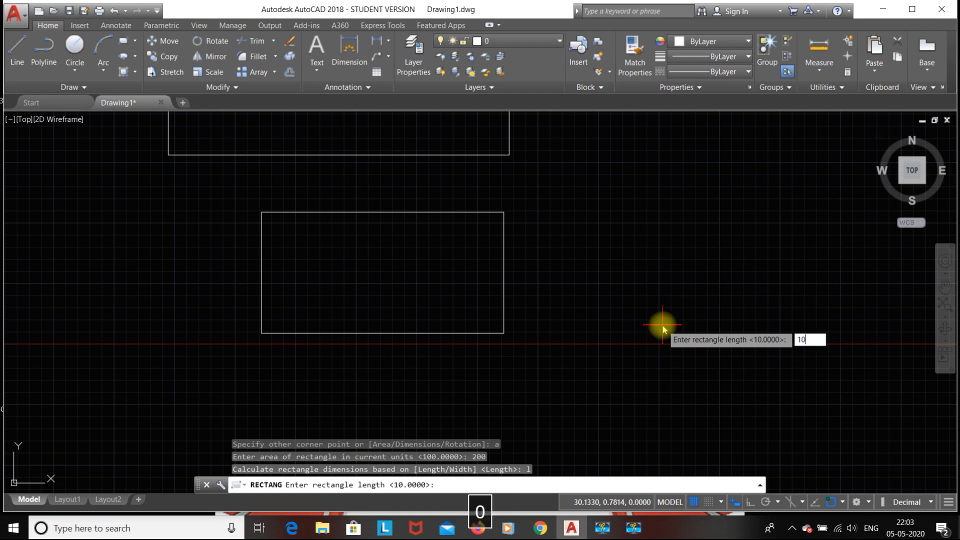
pyautogui.write('0')
pyautogui.press('Return')
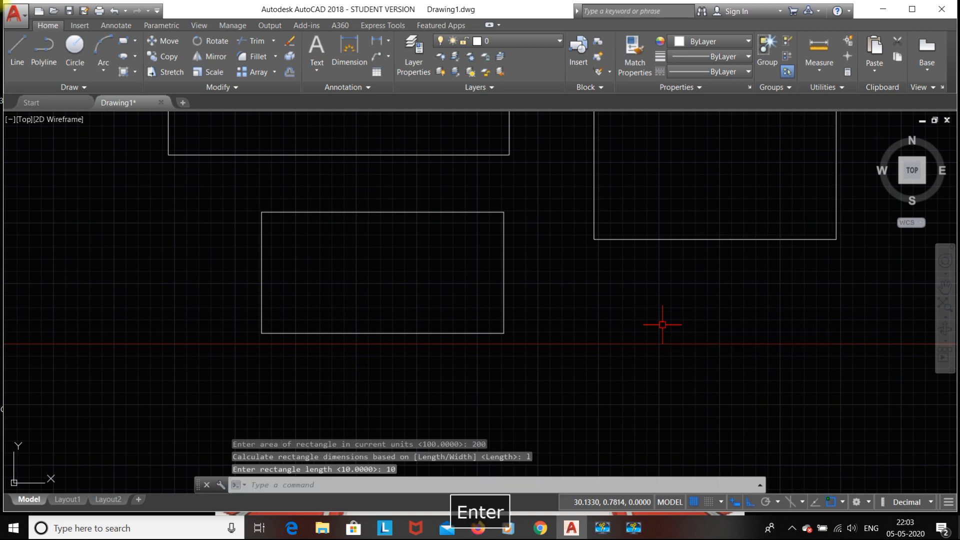
# Step: Erase all the rectangles from the drawing
pyautogui.moveTo(682, 178); pyautogui.dragTo(542, 390, button='middle')
pyautogui.scroll(-4, 634, 291)
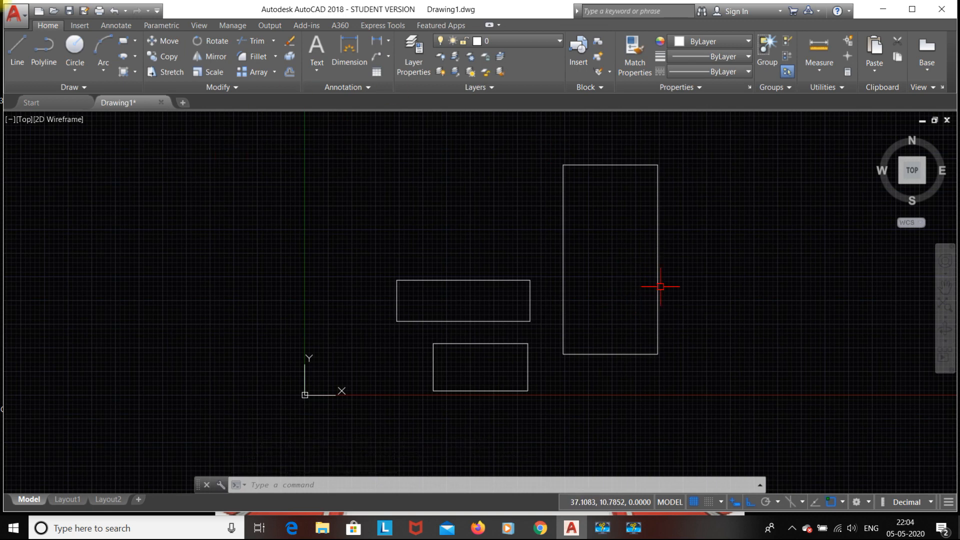
pyautogui.hotkey('ctrl', 'a')
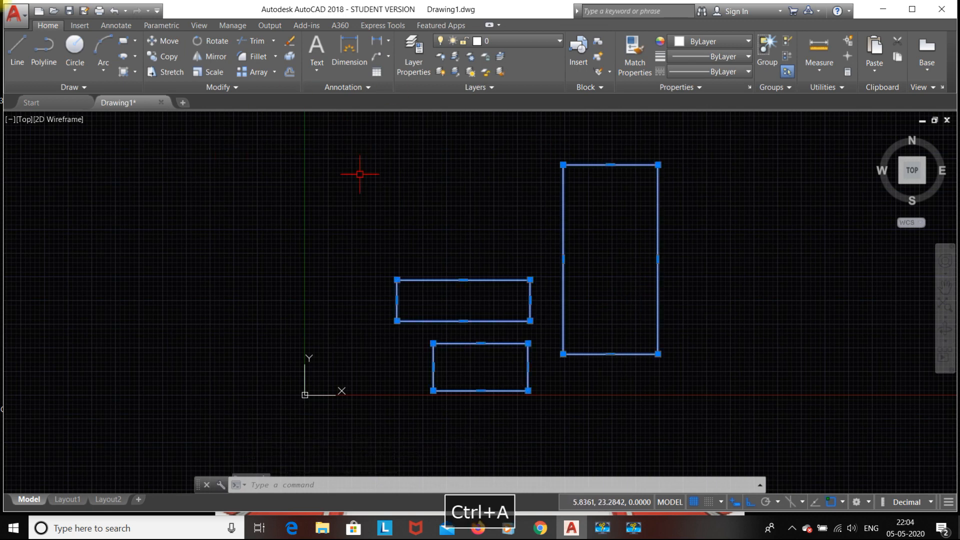
pyautogui.press('Delete')
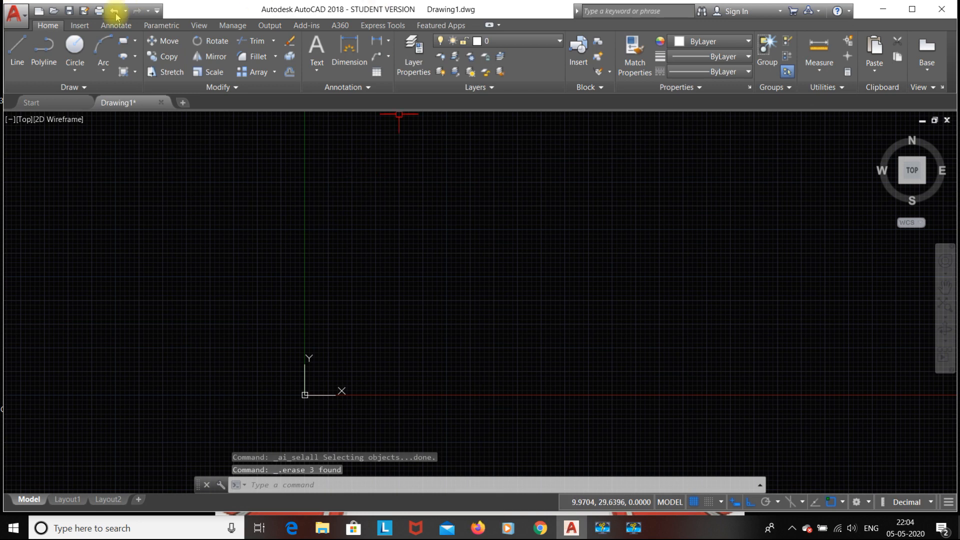
# Step: Draw a five-sided polygon above the origin, inscribed in a circle of radius 10
pyautogui.click(135, 44)
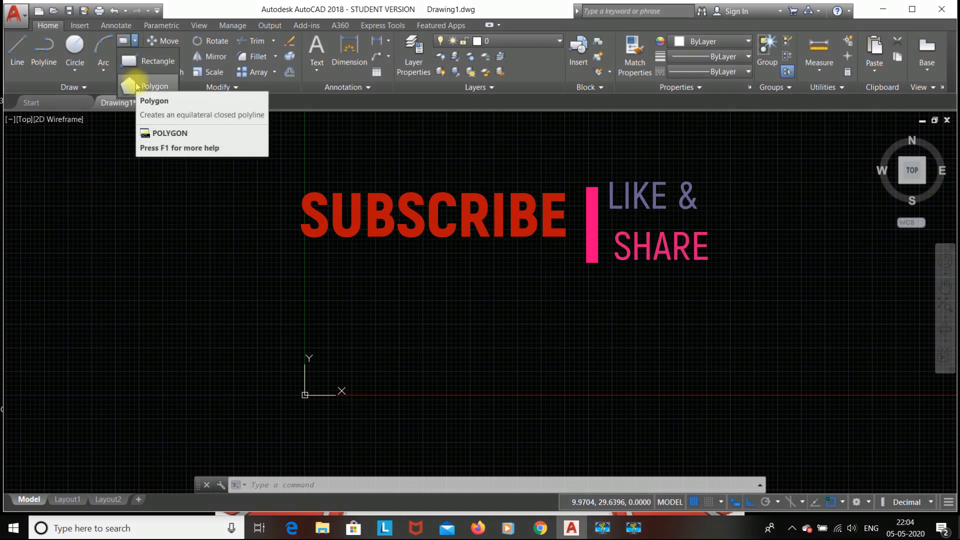
pyautogui.click(137, 86)
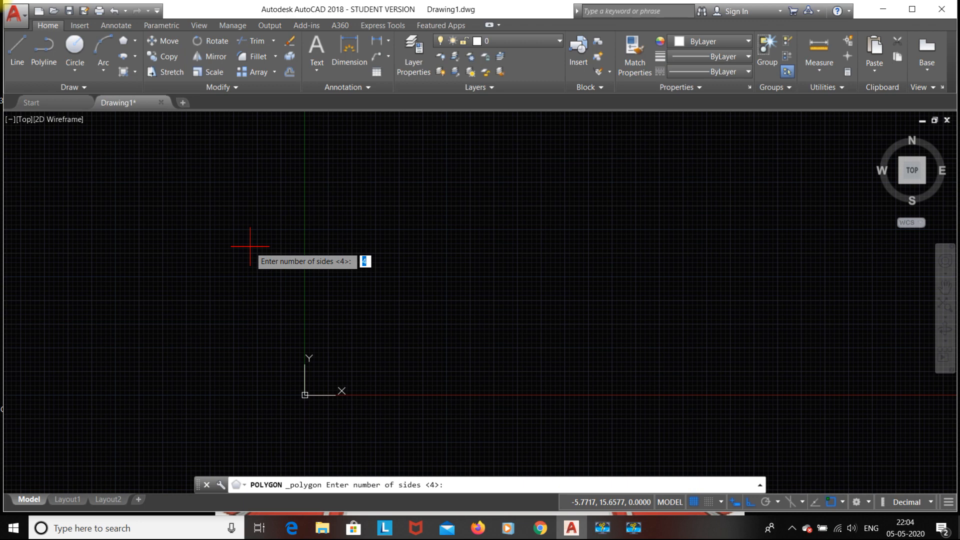
pyautogui.write('5')
pyautogui.press('Return')
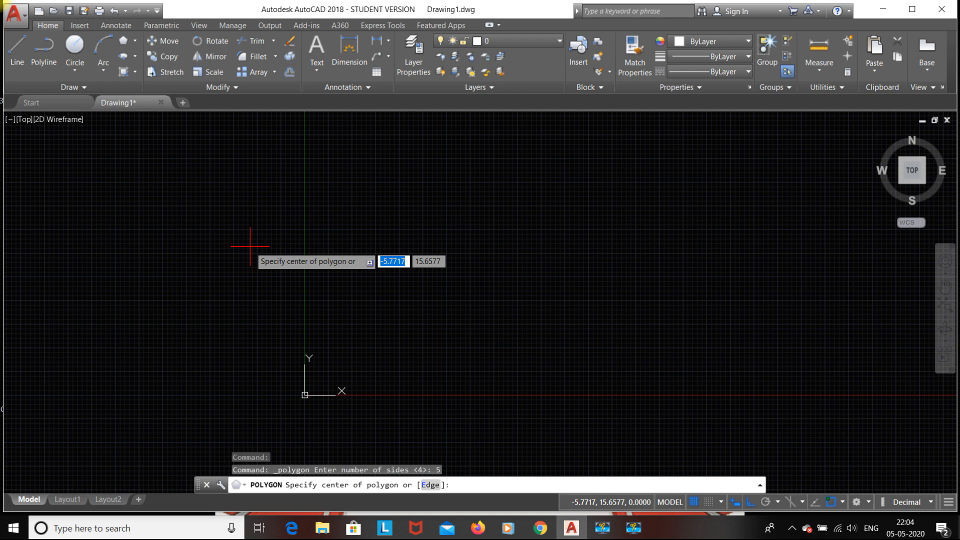
pyautogui.click(337, 254)
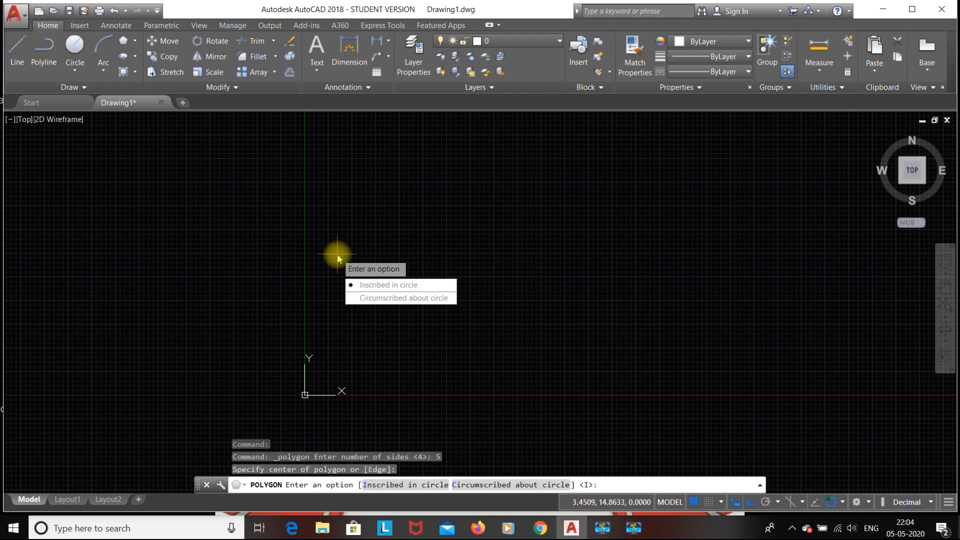
pyautogui.click(370, 284)
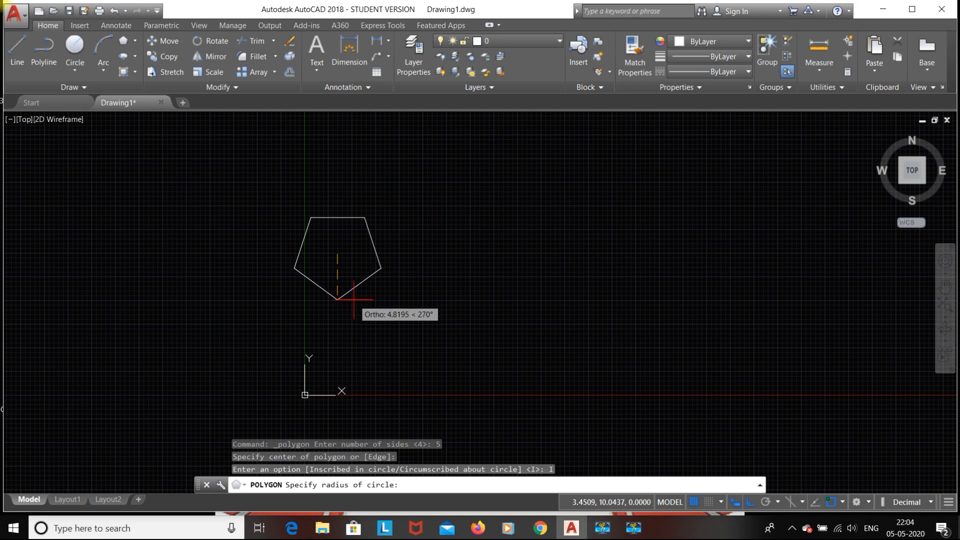
pyautogui.write('10')
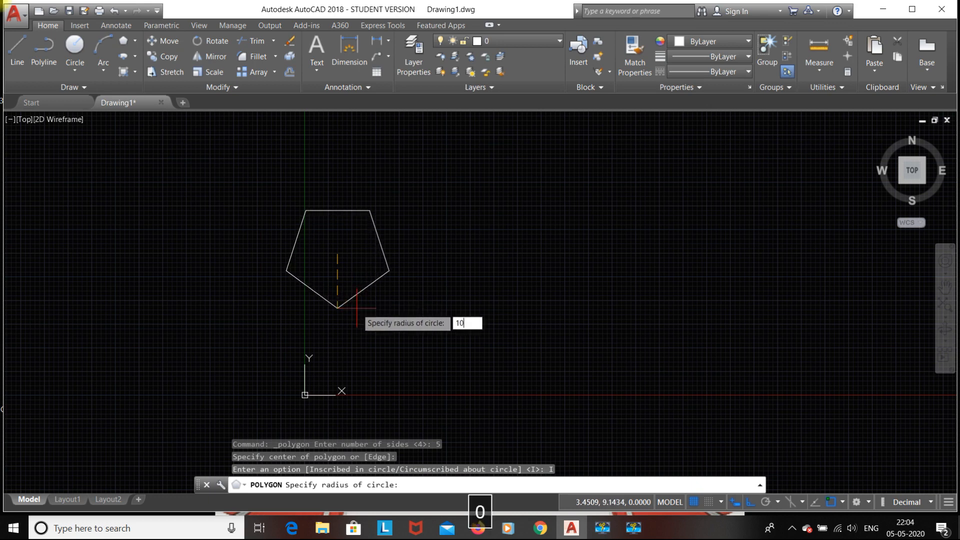
pyautogui.press('Return')
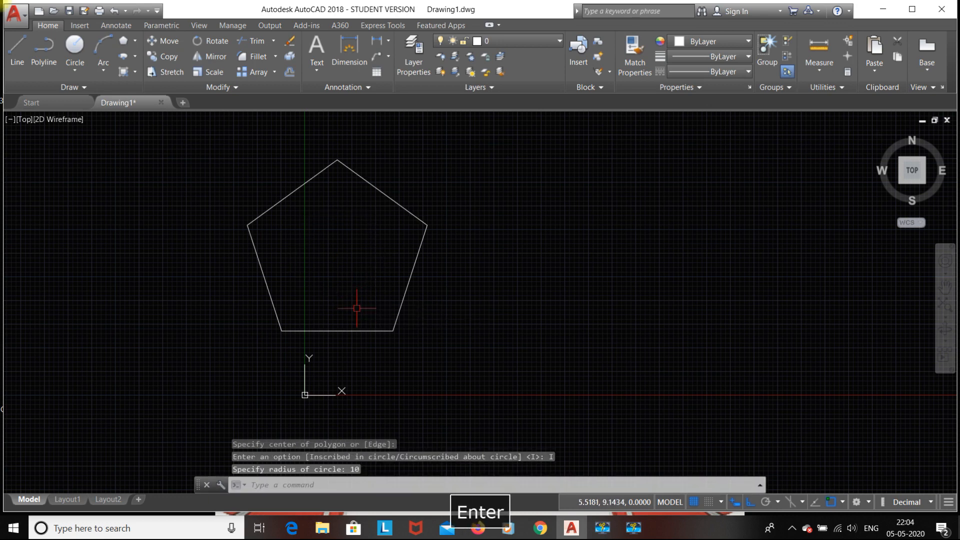
# Step: Draw a circle of radius 10 to the right of the pentagon
pyautogui.click(75, 45)
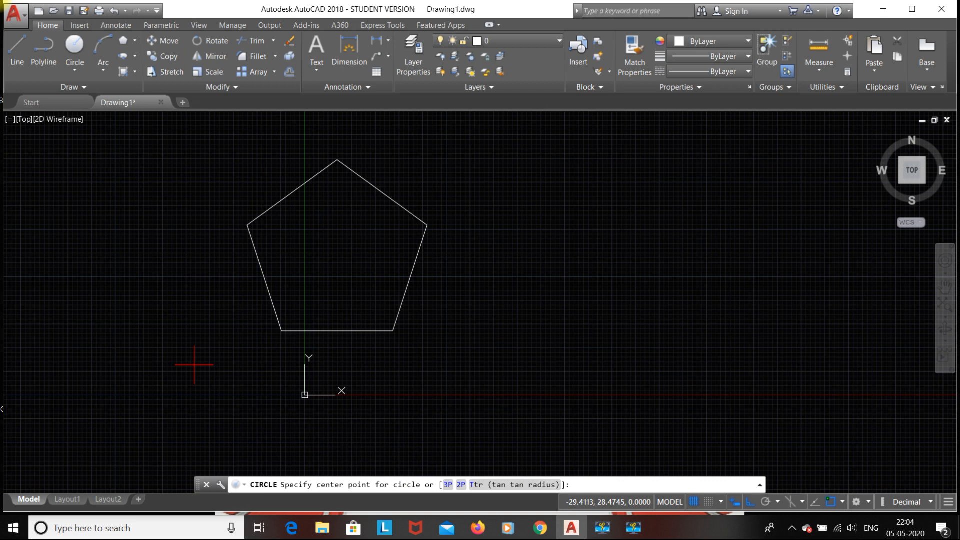
pyautogui.click(556, 265)
pyautogui.write('10')
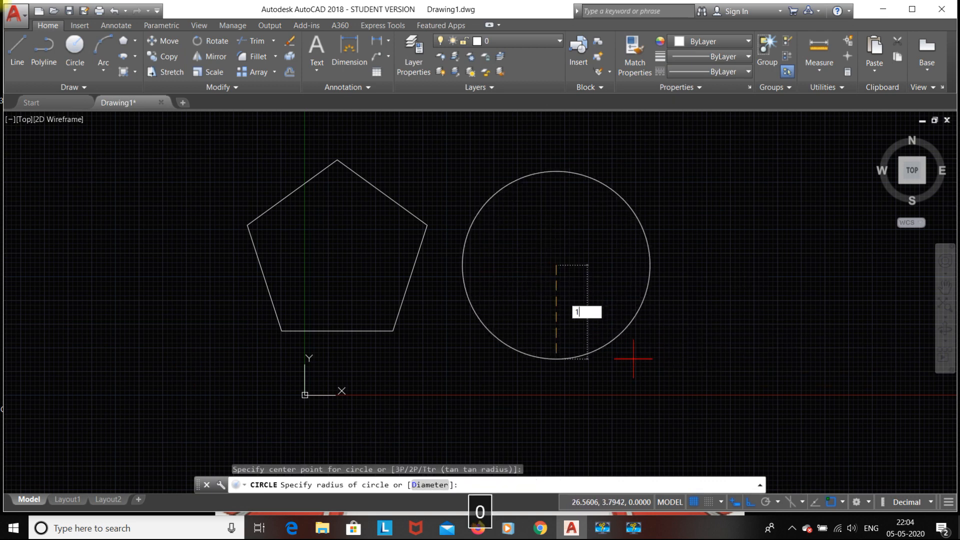
pyautogui.press('Return')
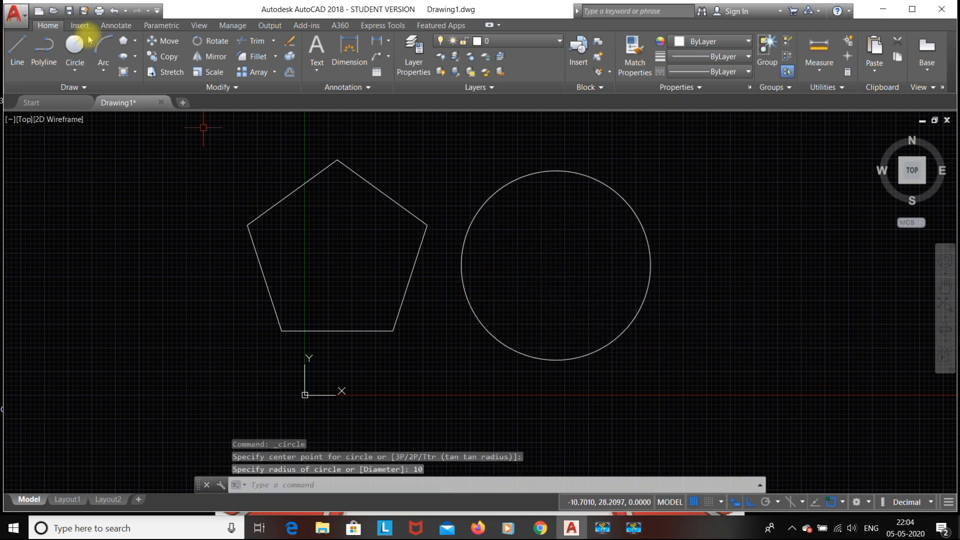
# Step: Draw another circle of radius 10 to the left of the pentagon
pyautogui.click(75, 45)
pyautogui.click(77, 268)
pyautogui.write('10')
pyautogui.press('Return')
# Step: Draw a five-sided polygon at the center of the right circle, inscribed in circle with radius 10
pyautogui.moveTo(195, 354); pyautogui.dragTo(319, 369, button='middle')
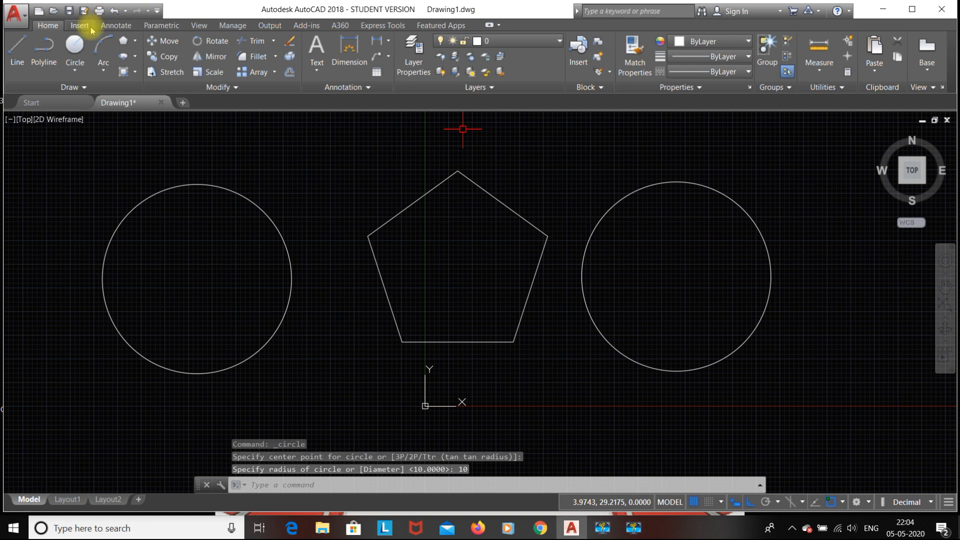
pyautogui.click(126, 41)
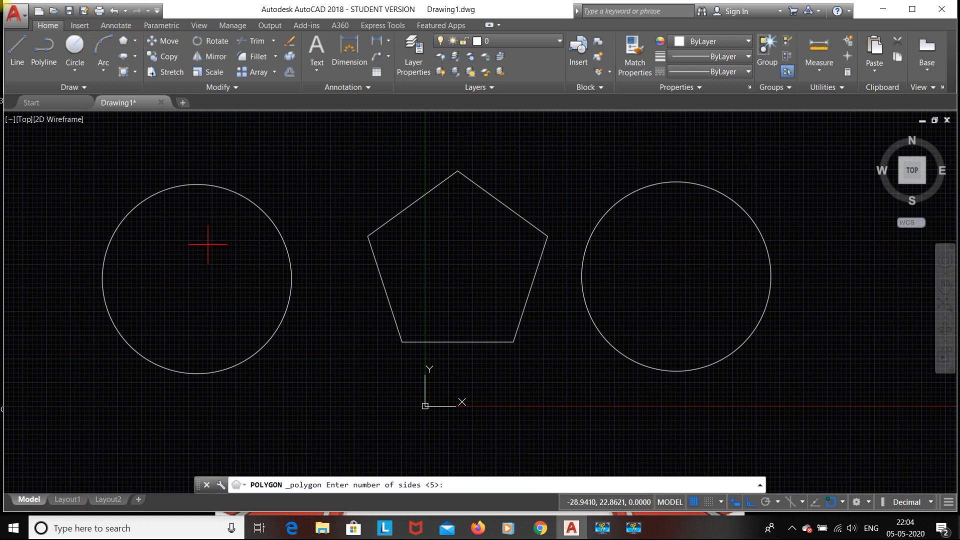
pyautogui.press('Return')
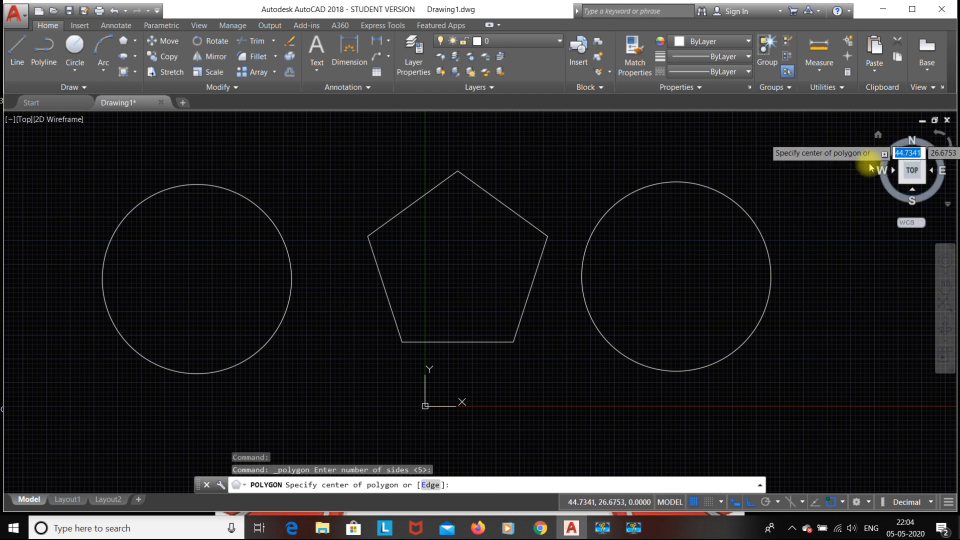
pyautogui.click(676, 276)
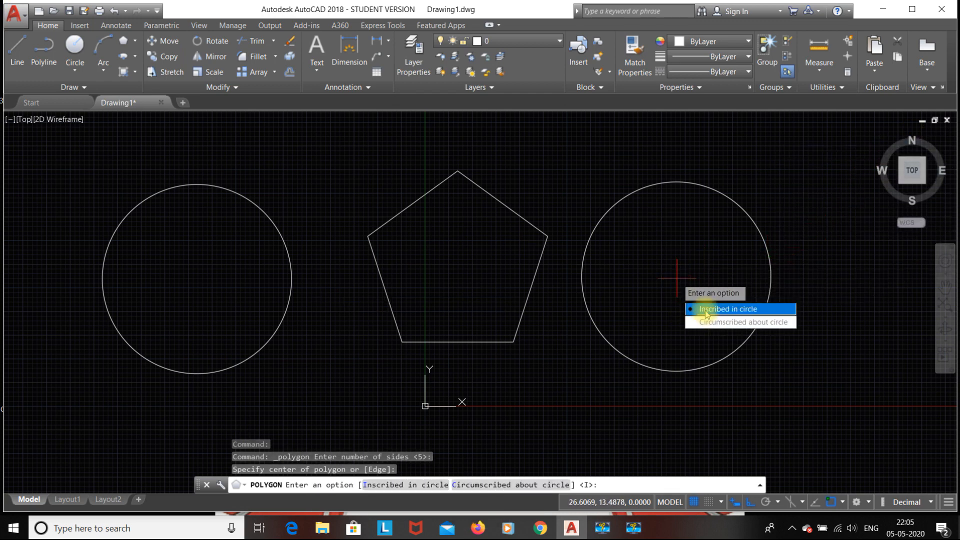
pyautogui.click(707, 310)
pyautogui.write('10')
pyautogui.press('Return')
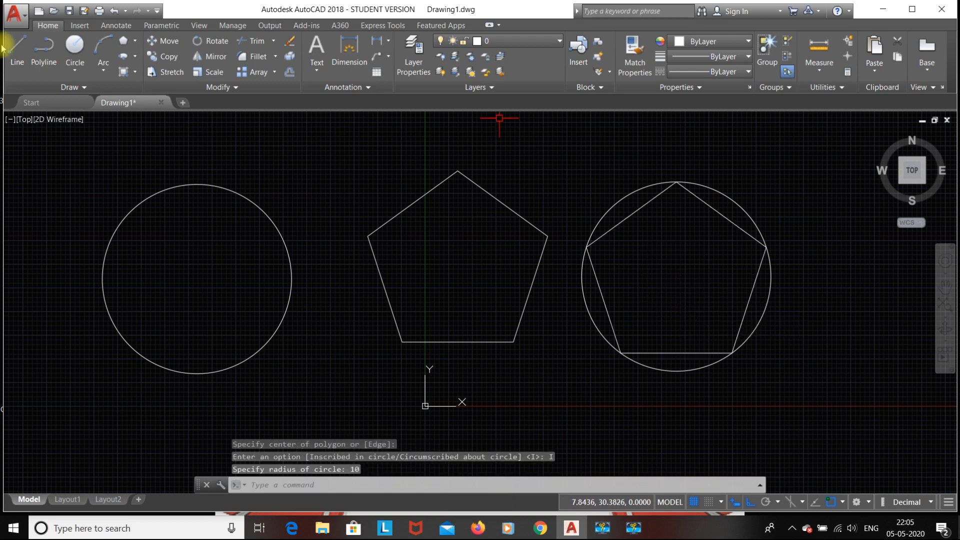
# Step: Draw a five-sided polygon at the center of the left circle, circumscribed about circle with radius 10
pyautogui.click(122, 43)
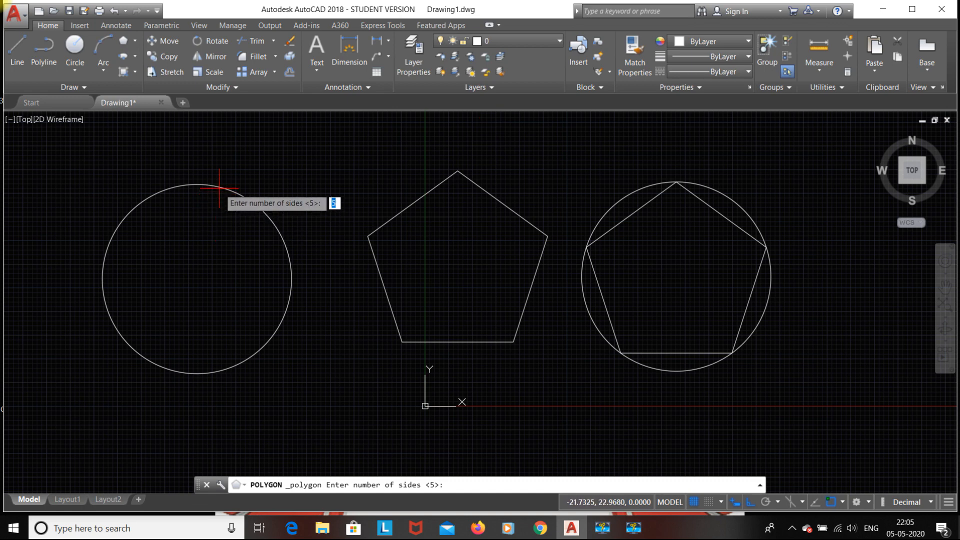
pyautogui.press('Return')
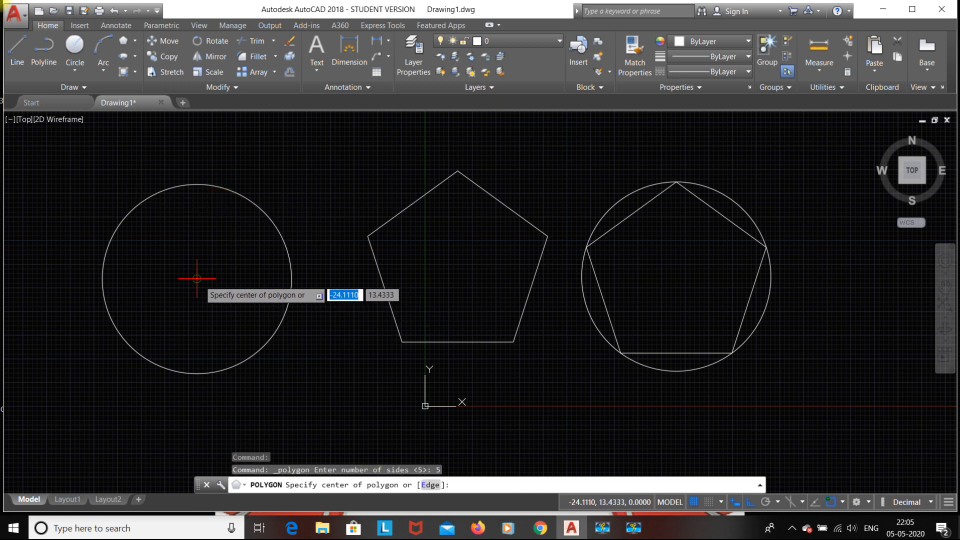
pyautogui.click(198, 280)
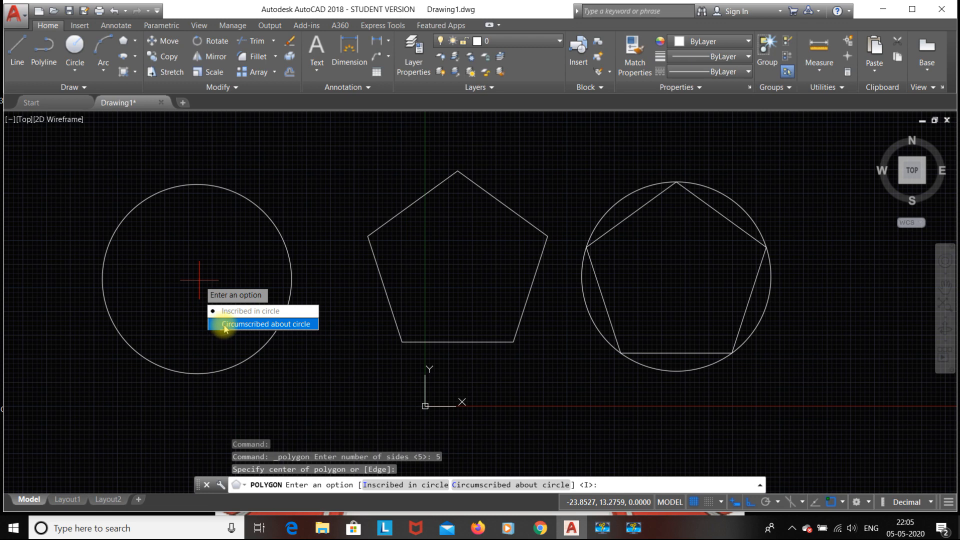
pyautogui.click(225, 328)
pyautogui.write('1')
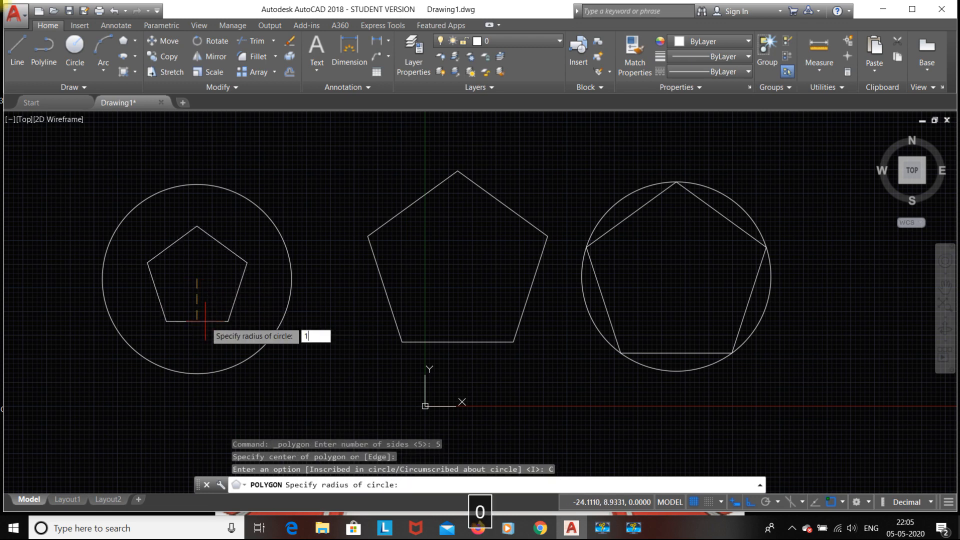
pyautogui.write('0')
pyautogui.press('Return')
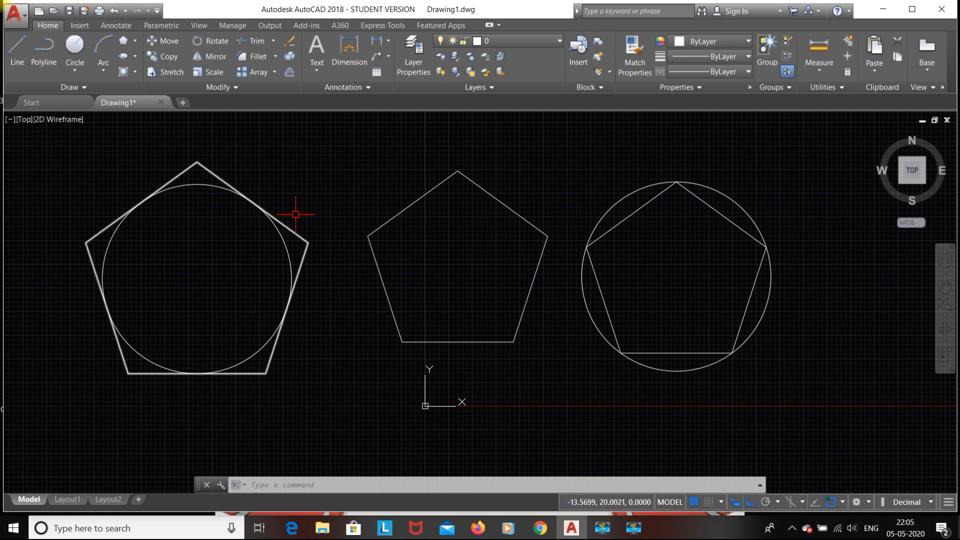
# Step: Erase all the circles and pentagons from the drawing
pyautogui.moveTo(276, 214)
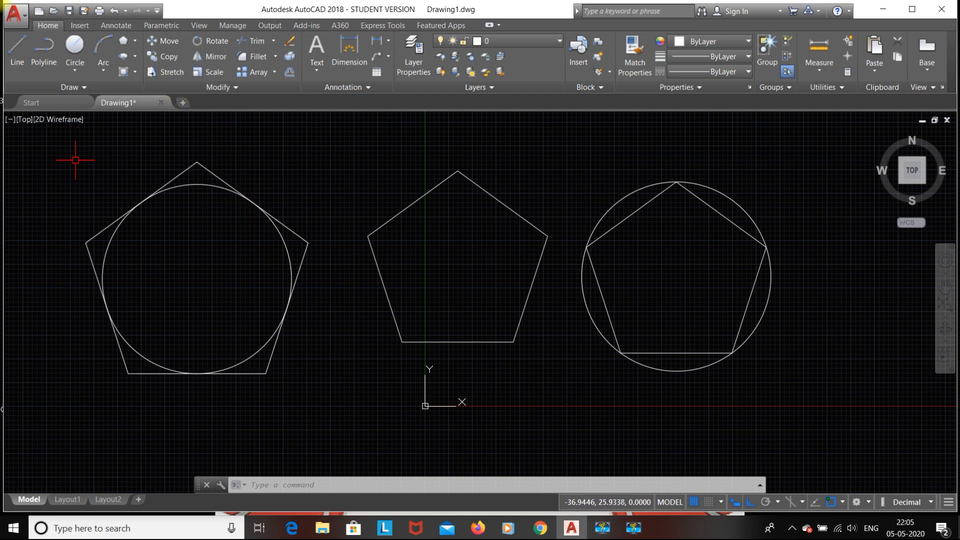
pyautogui.hotkey('ctrl', 'a')
pyautogui.press('Delete')
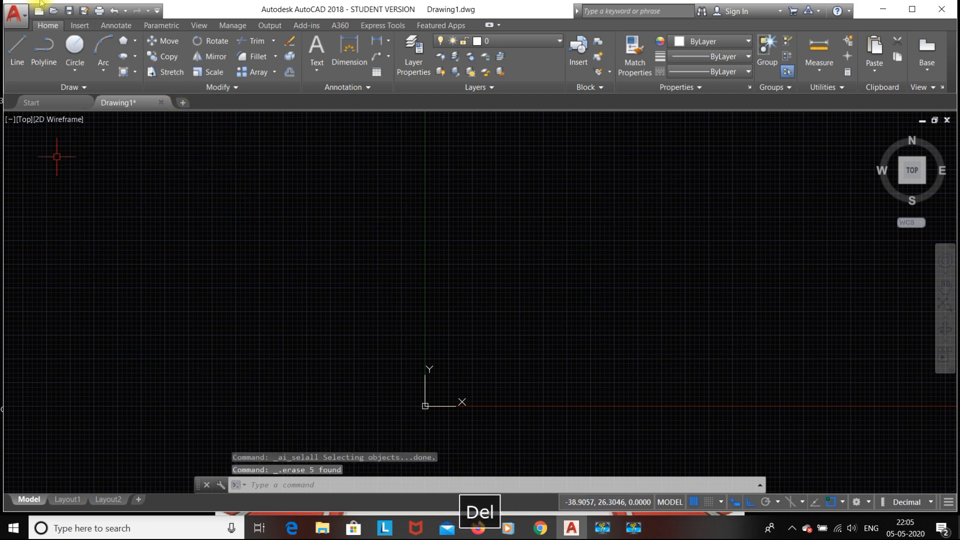
# Step: Draw a center ellipse above and slightly left of the origin, with a horizontal half-axis of about 21.6 and the other axis distance 10
pyautogui.click(135, 59)
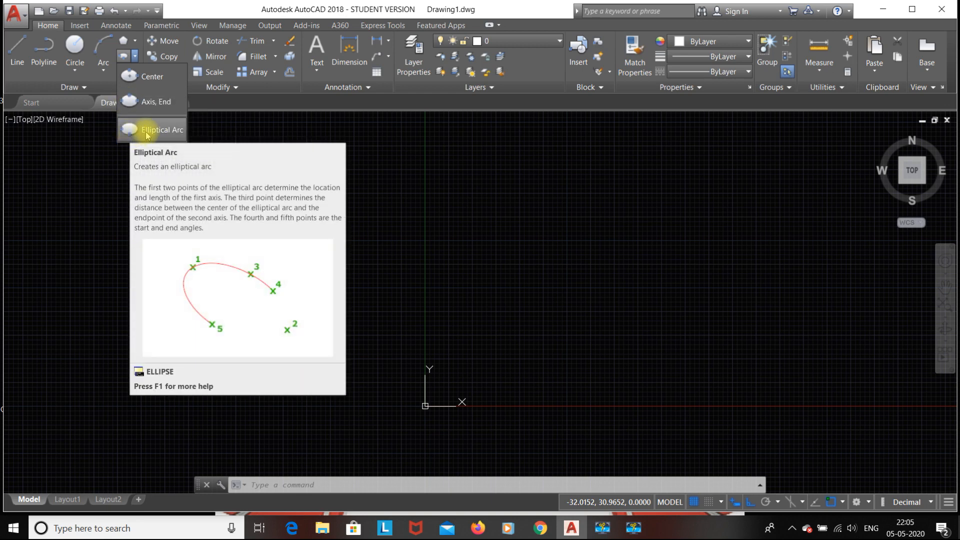
pyautogui.click(137, 80)
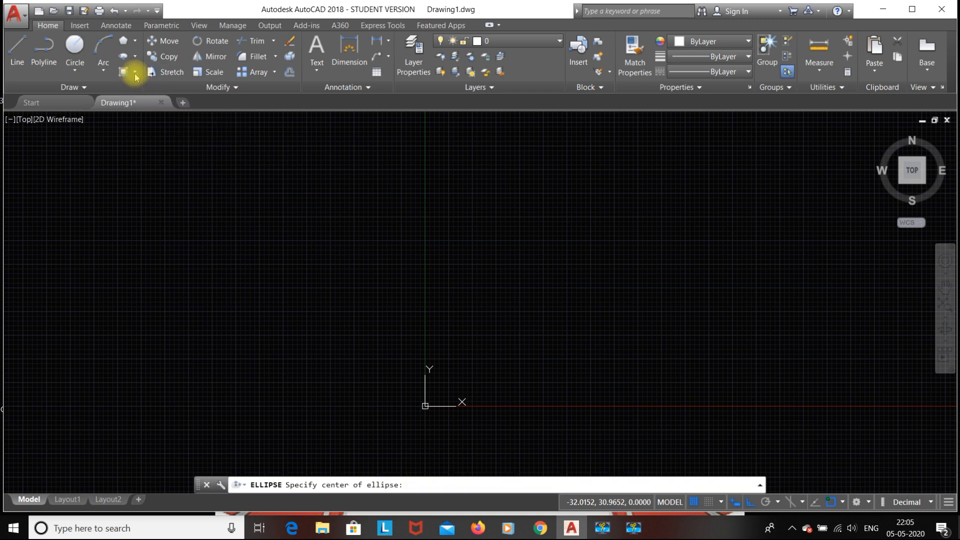
pyautogui.click(348, 258)
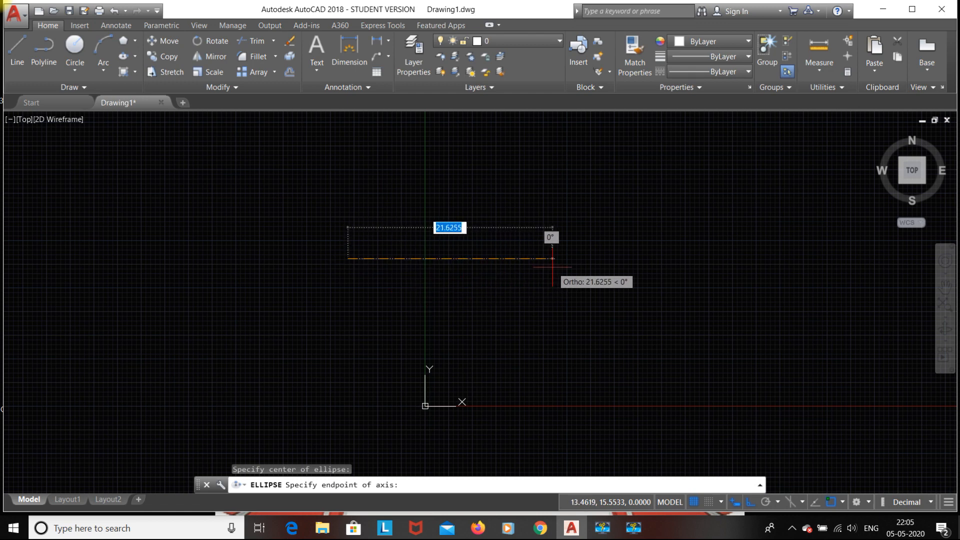
pyautogui.click(553, 267)
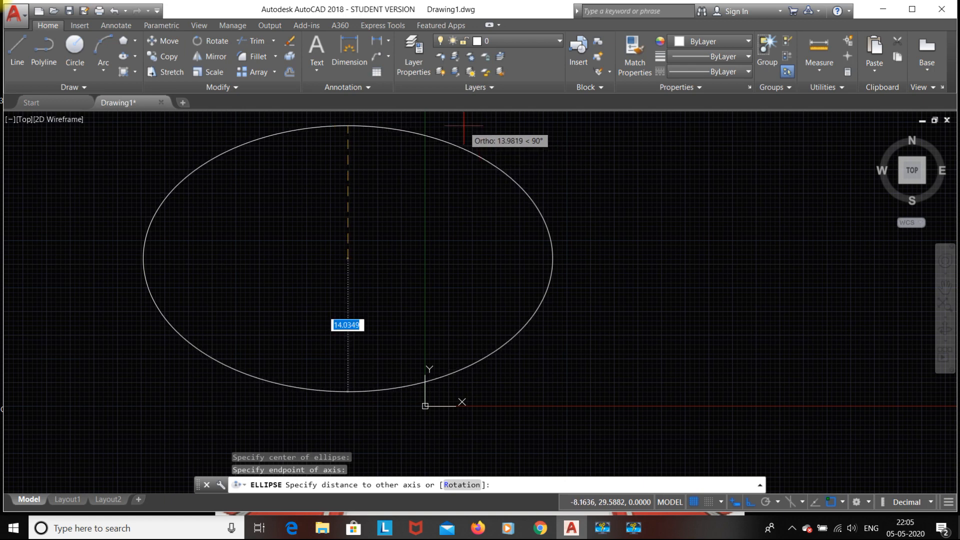
pyautogui.write('1')
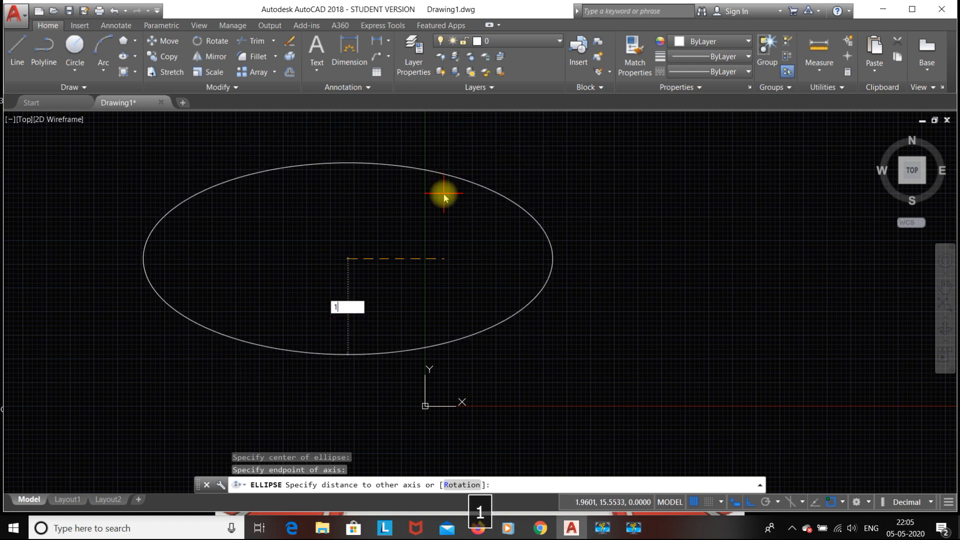
pyautogui.write('0')
pyautogui.press('Return')
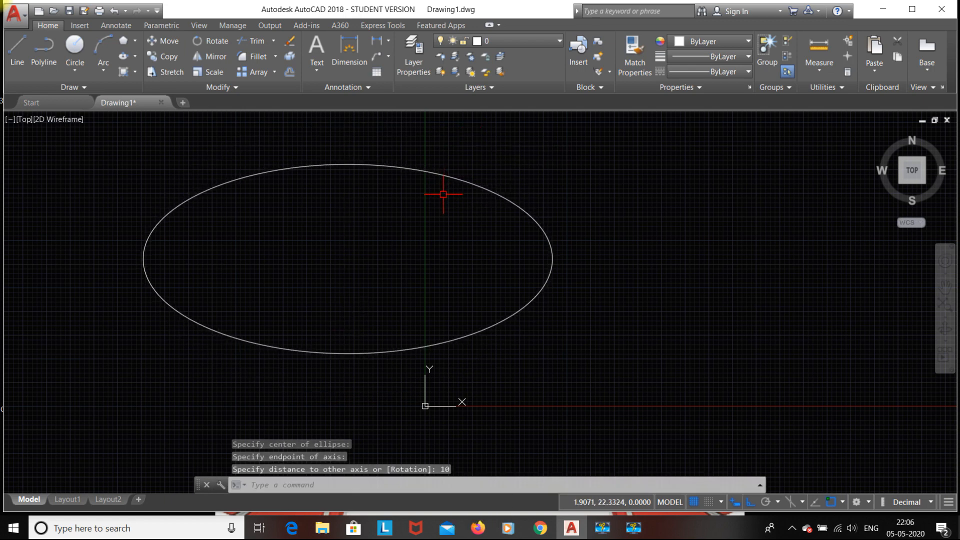
# Step: Draw an Axis, End ellipse to the right of the first one, with a horizontal axis of 15 and the other axis distance 5
pyautogui.click(134, 56)
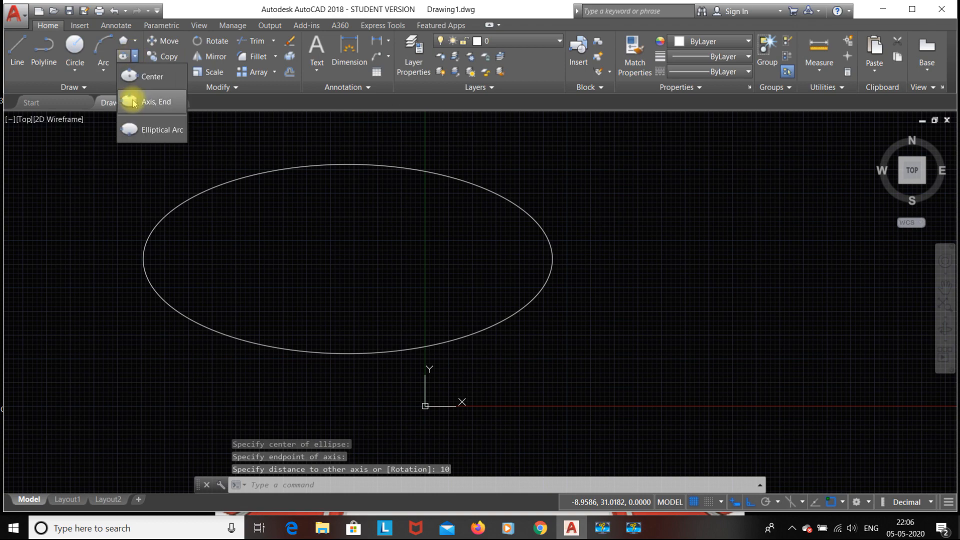
pyautogui.click(133, 102)
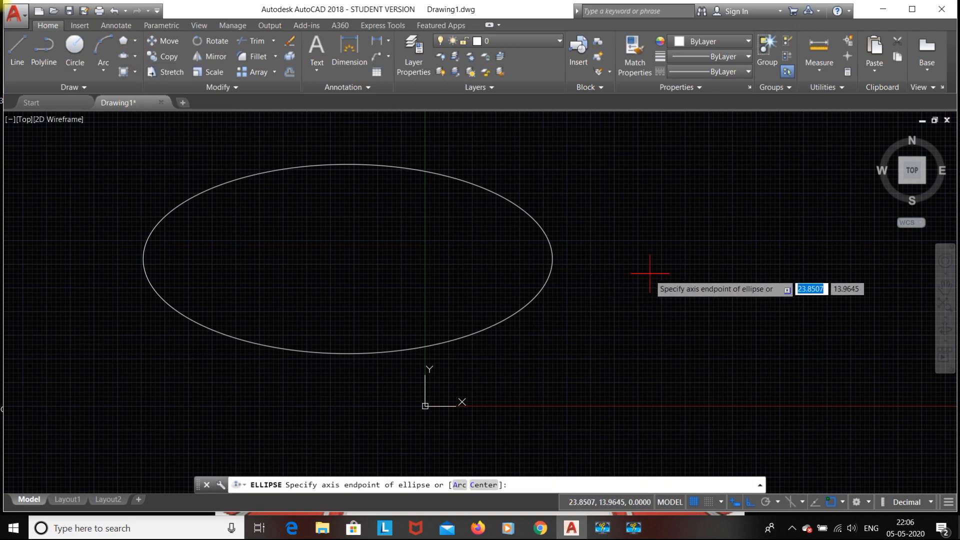
pyautogui.moveTo(715, 292)
pyautogui.mouseDown(button='middle')
pyautogui.moveTo(497, 328)
pyautogui.moveTo(395, 325)
pyautogui.mouseUp(button='middle')
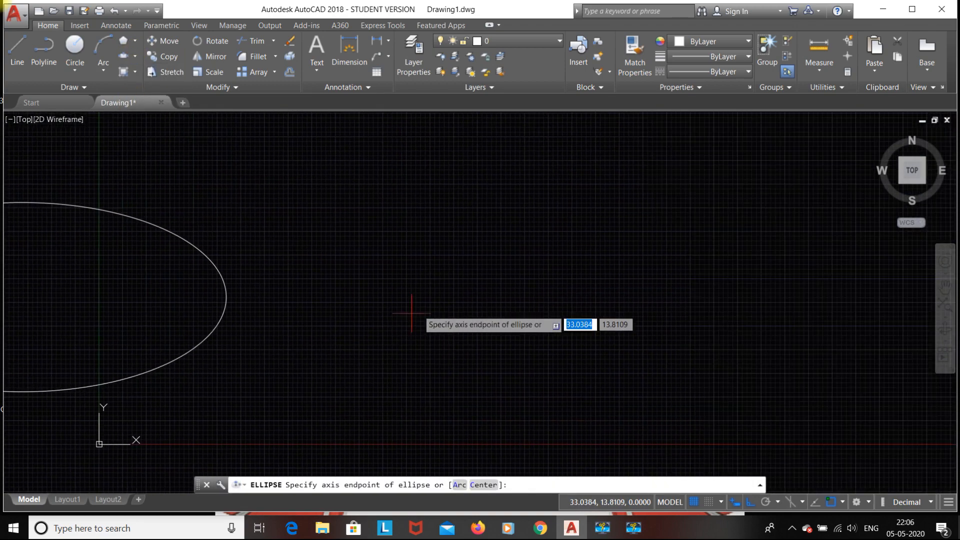
pyautogui.click(385, 294)
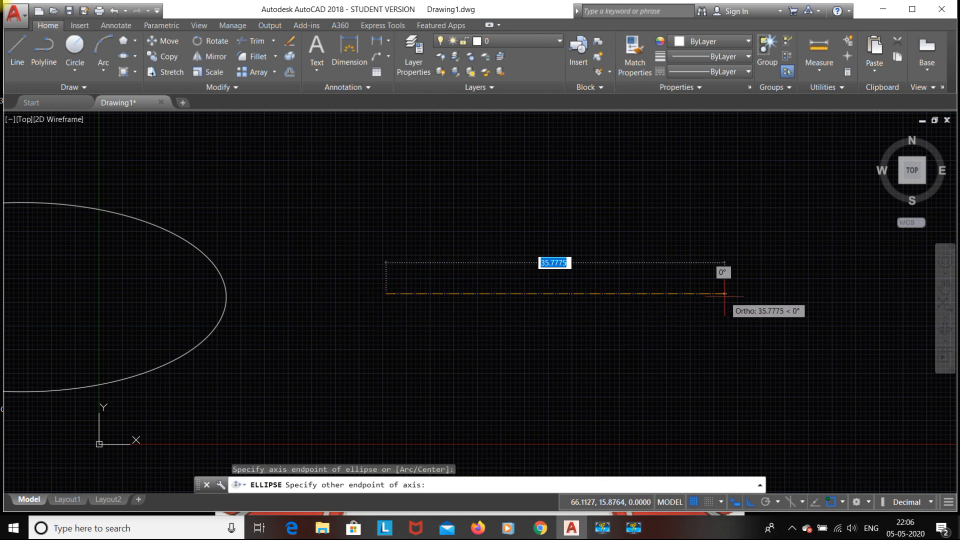
pyautogui.write('15')
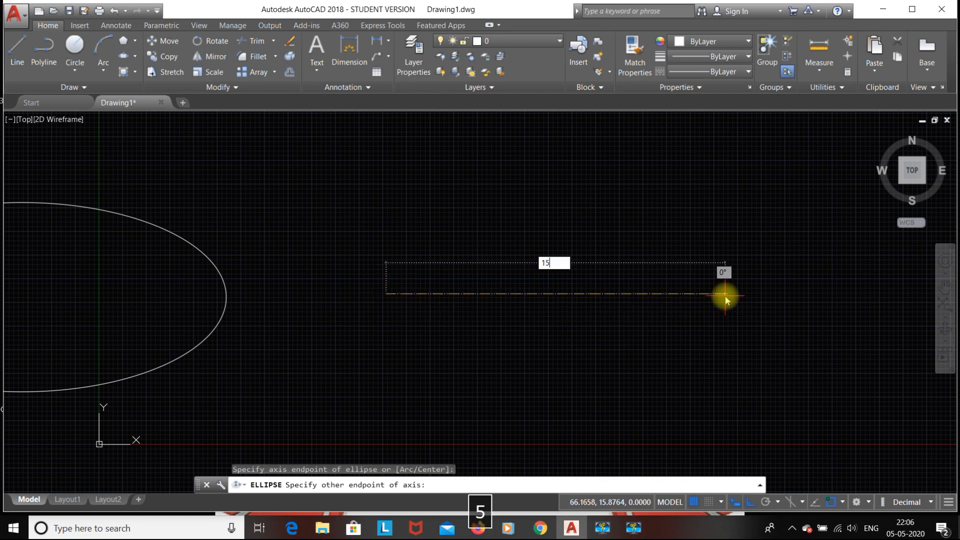
pyautogui.press('Return')
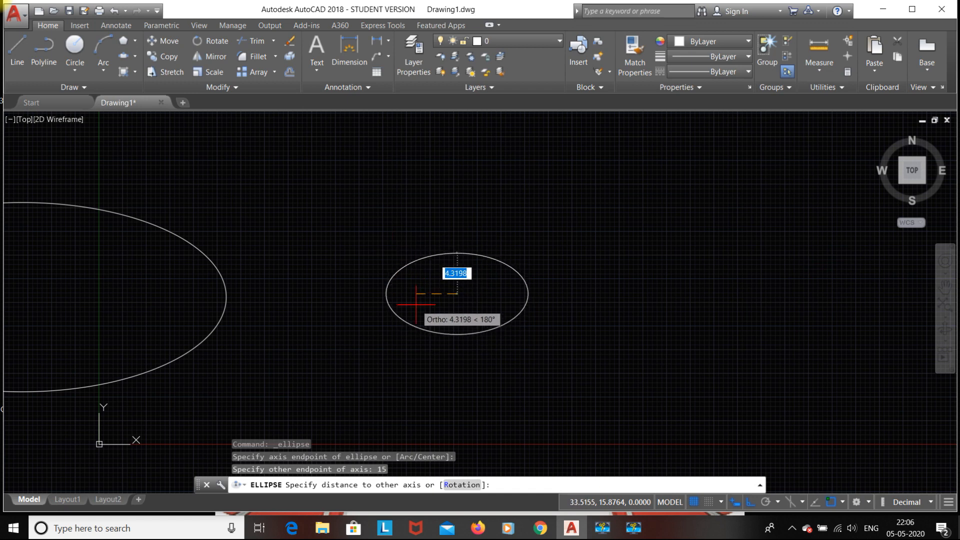
pyautogui.write('5')
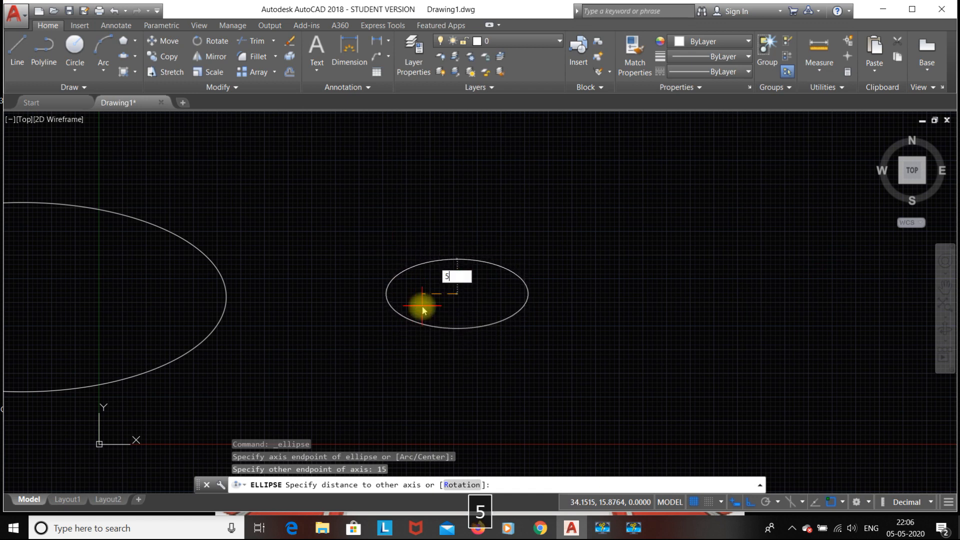
pyautogui.press('Return')
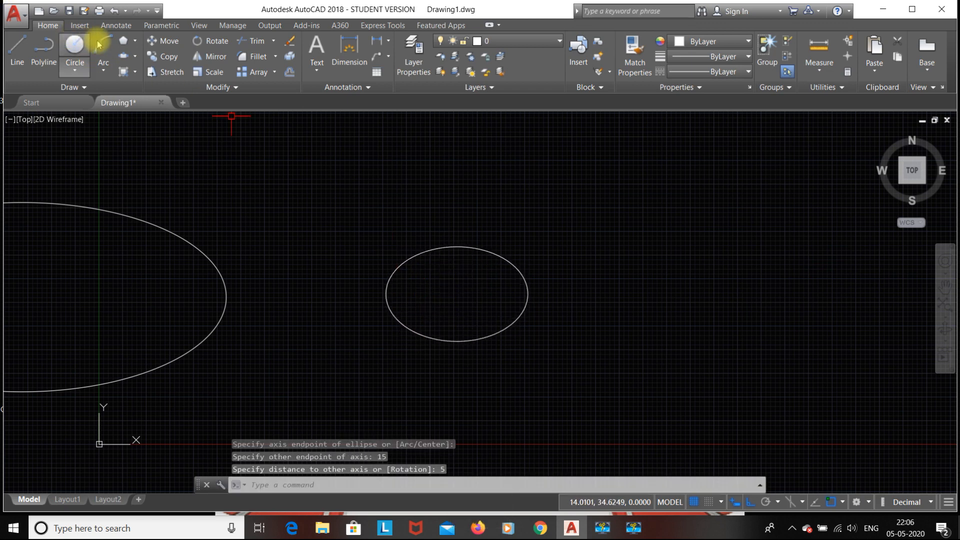
# Step: Draw a shallow upper-half elliptical arc to the right of the small ellipse, on a horizontal axis about 20 long
pyautogui.click(134, 57)
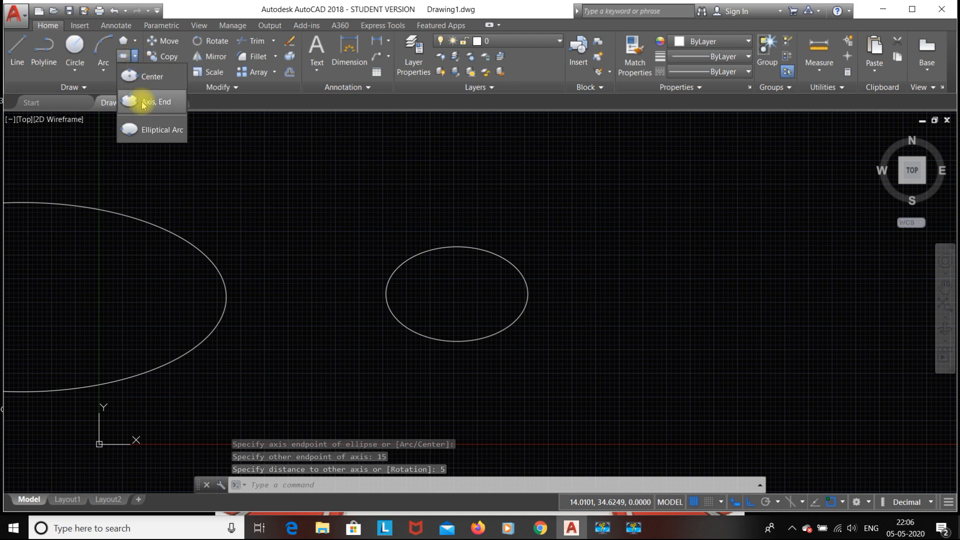
pyautogui.click(153, 131)
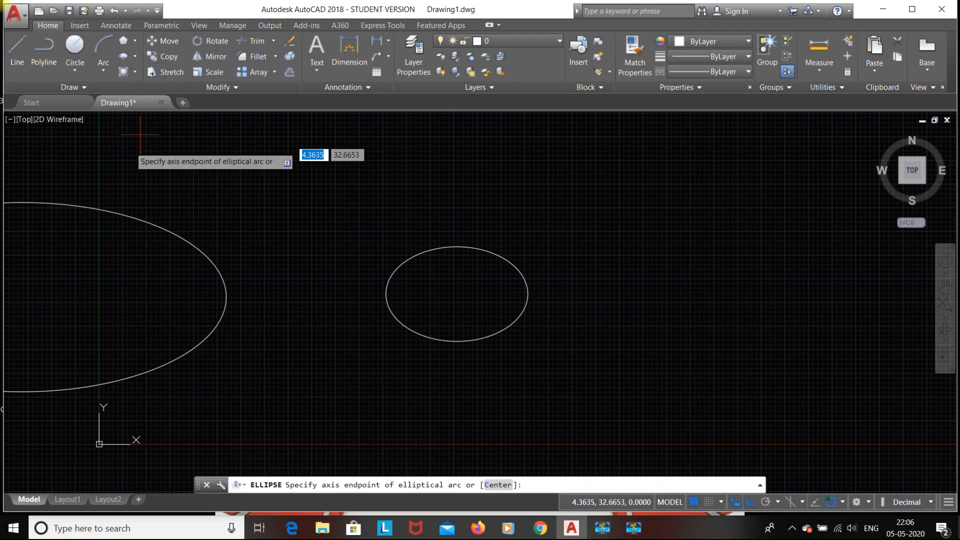
pyautogui.click(583, 255)
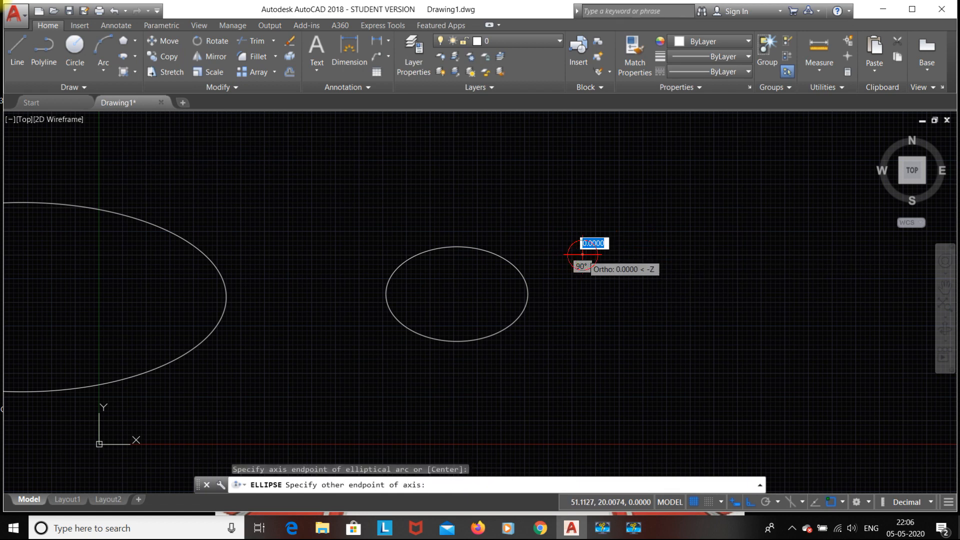
pyautogui.click(774, 255)
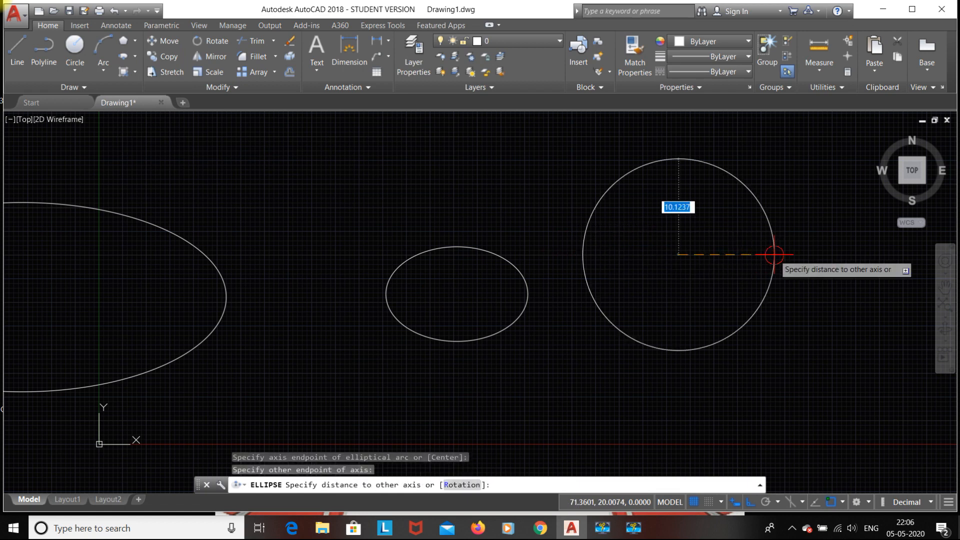
pyautogui.click(700, 227)
pyautogui.click(775, 252)
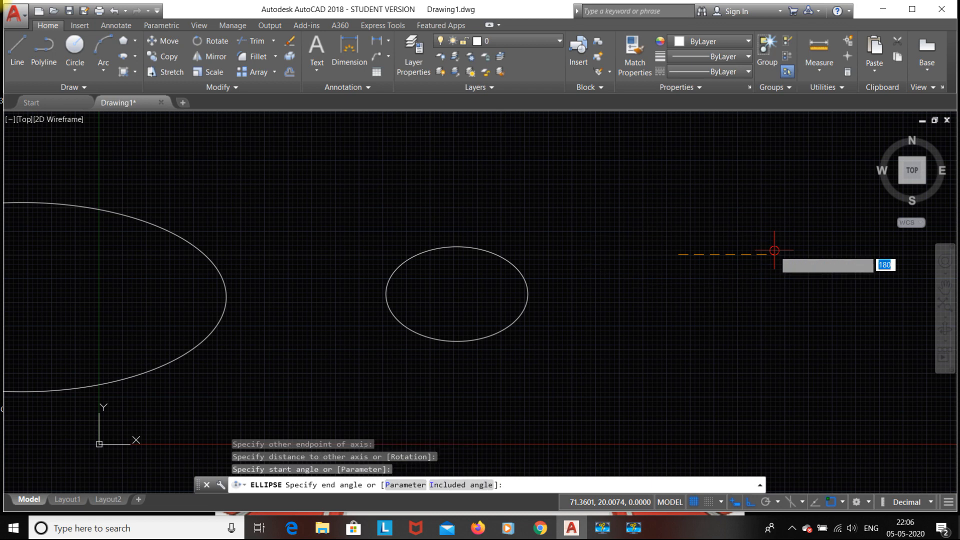
pyautogui.click(755, 265)
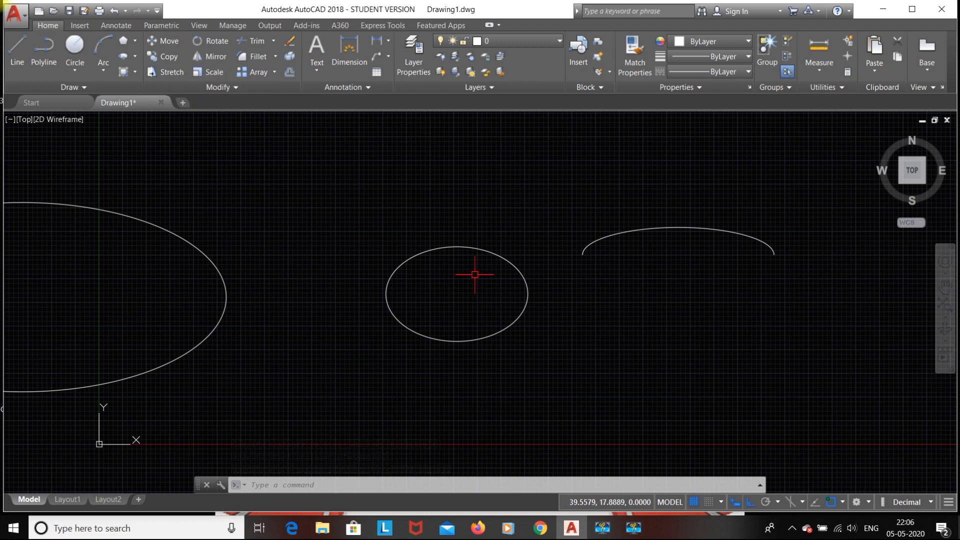
pyautogui.scroll(-2, 443, 299)
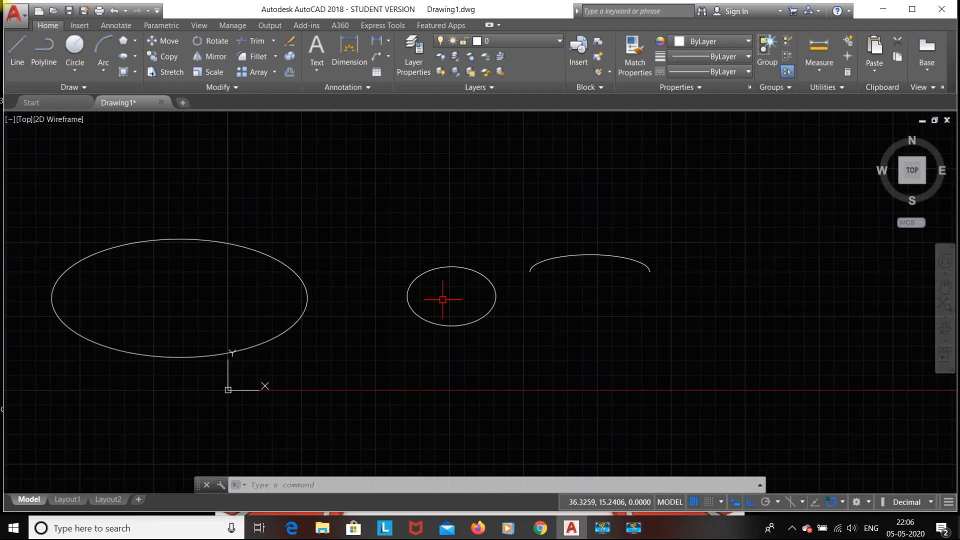
pyautogui.scroll(-2, 443, 299)
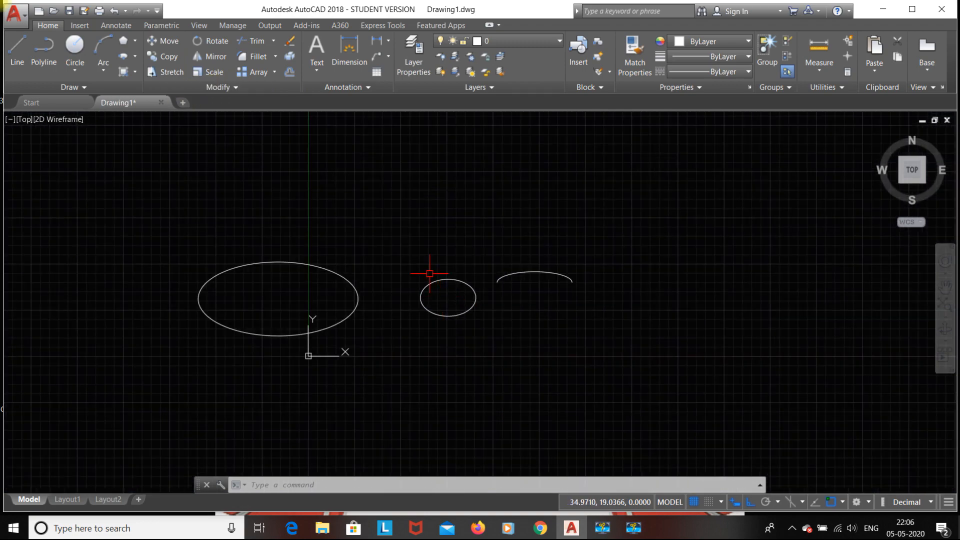